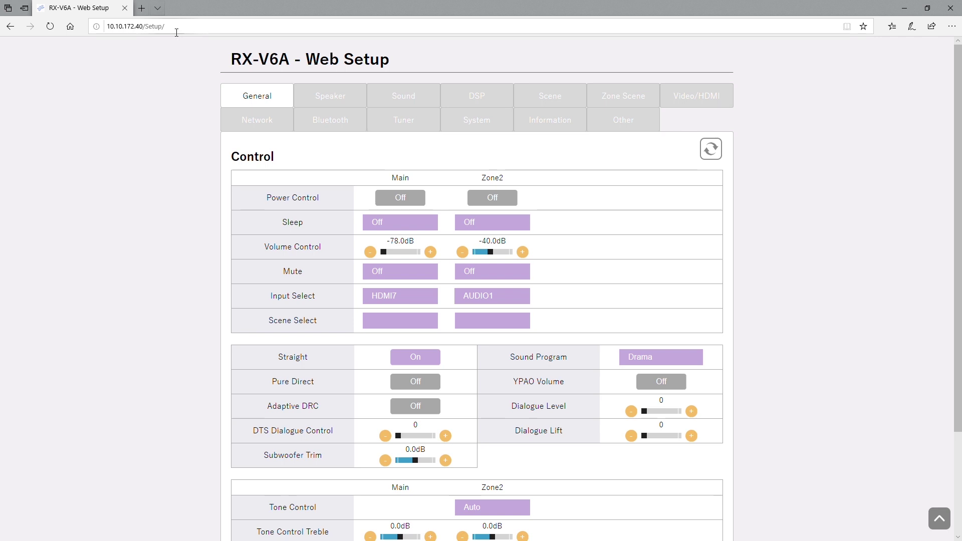
# - Open the Speaker settings and confirm Power Amp Assign stays at Basic
pyautogui.moveTo(177, 32); pyautogui.dragTo(123, 32)
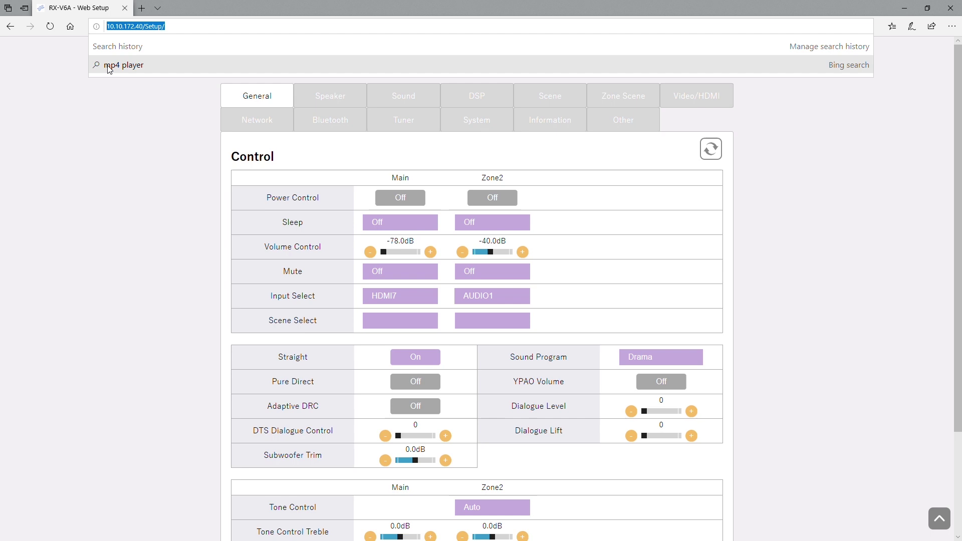
pyautogui.click(141, 136)
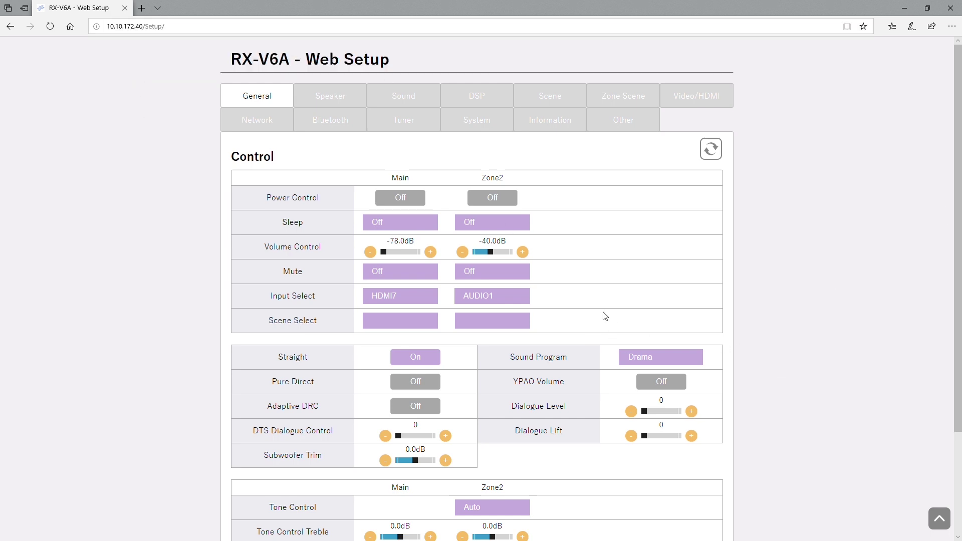
pyautogui.scroll(-3, 609, 315)
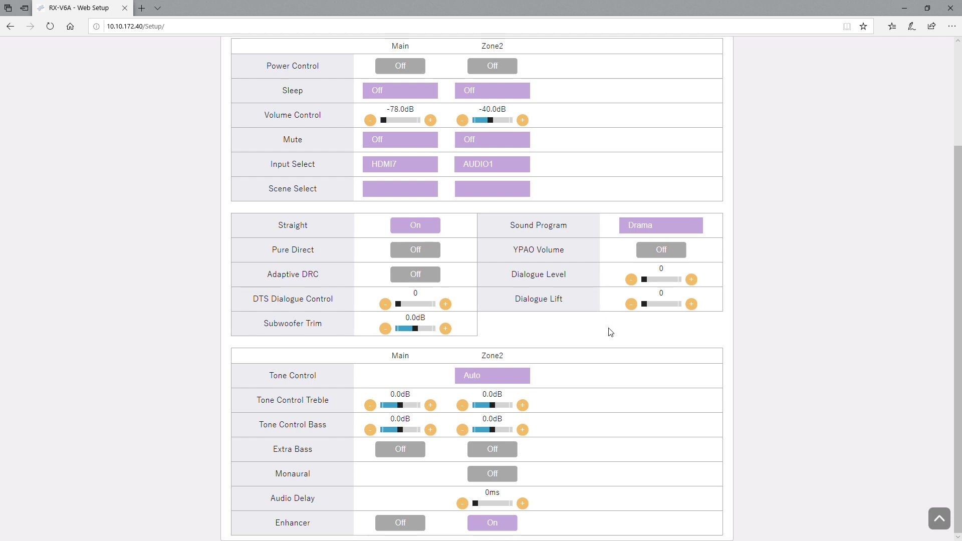
pyautogui.scroll(3, 609, 332)
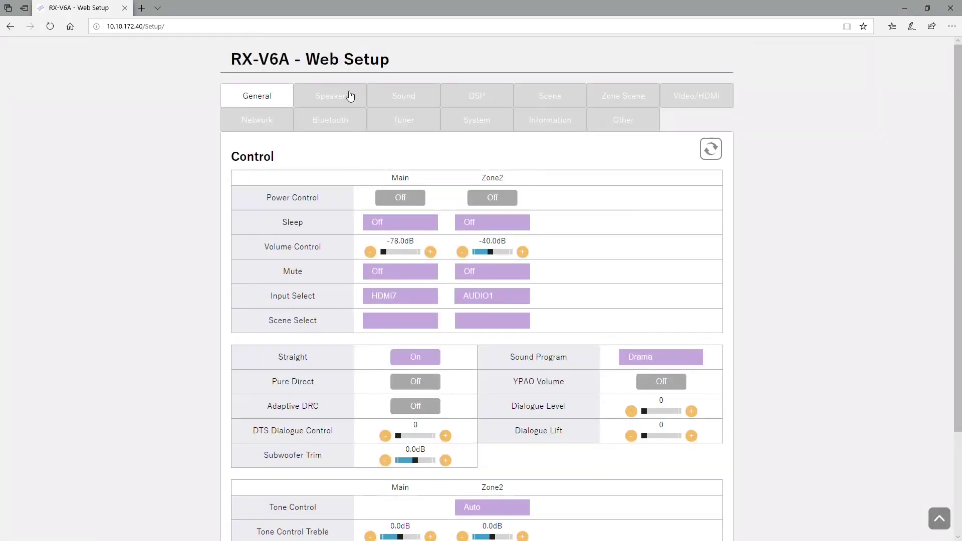
pyautogui.click(338, 96)
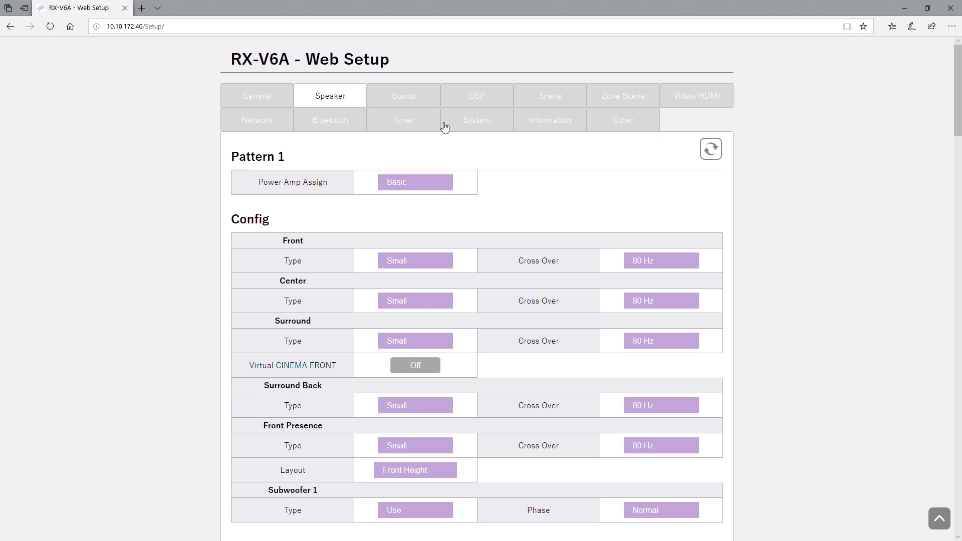
pyautogui.click(432, 184)
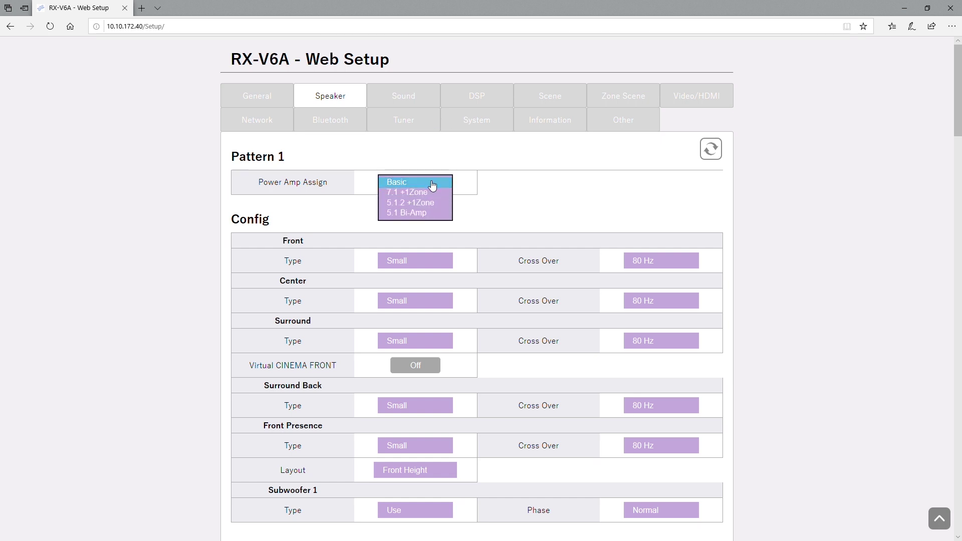
pyautogui.click(429, 183)
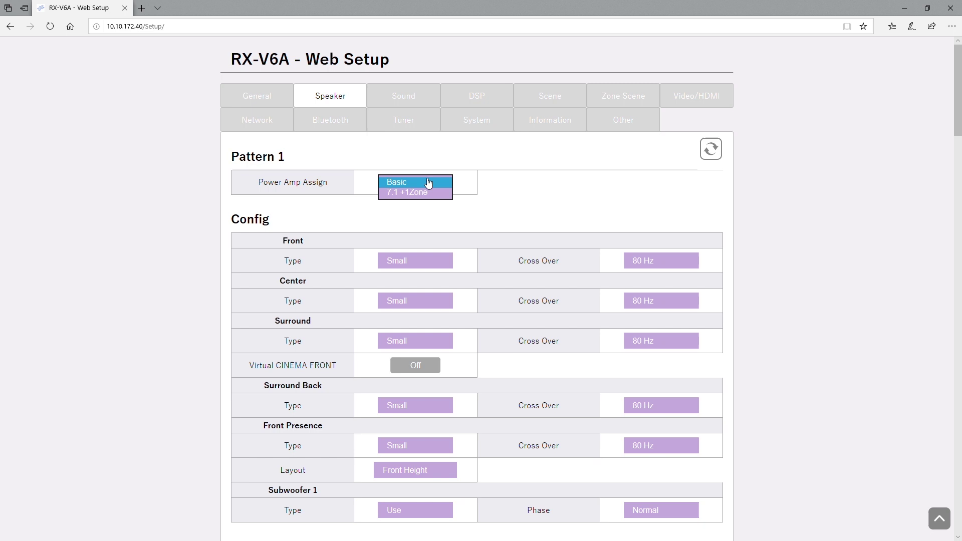
# - Keep the front speakers set to Small with an 80 Hz crossover
pyautogui.scroll(-3, 548, 189)
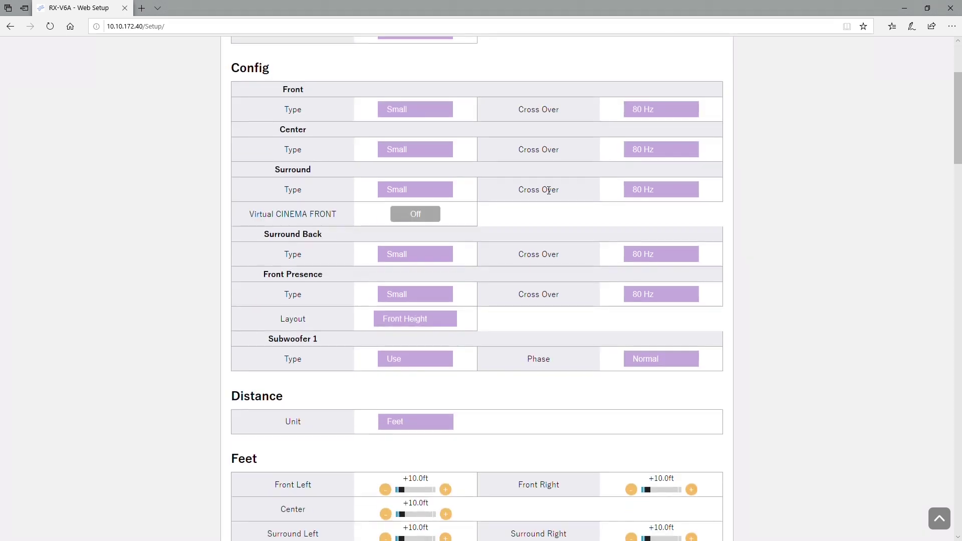
pyautogui.click(424, 114)
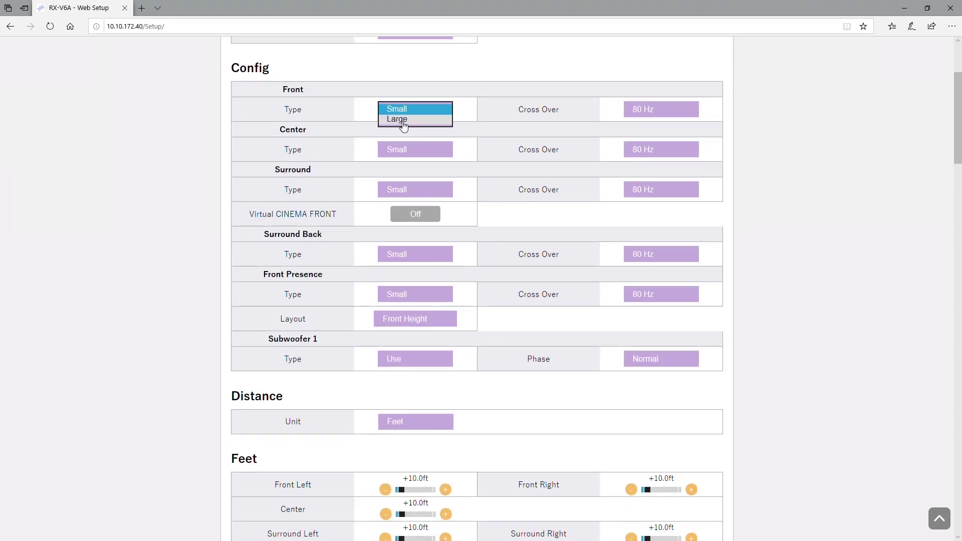
pyautogui.click(402, 112)
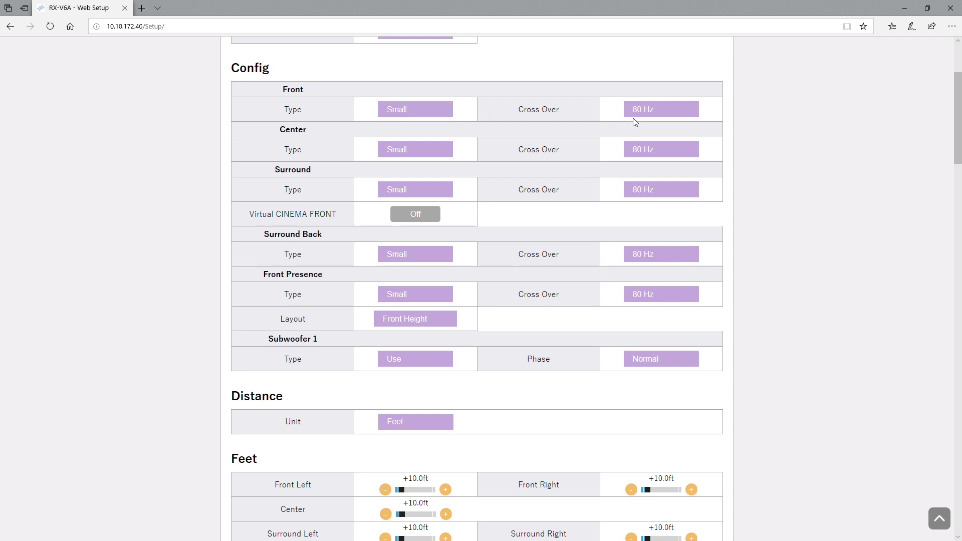
pyautogui.click(665, 113)
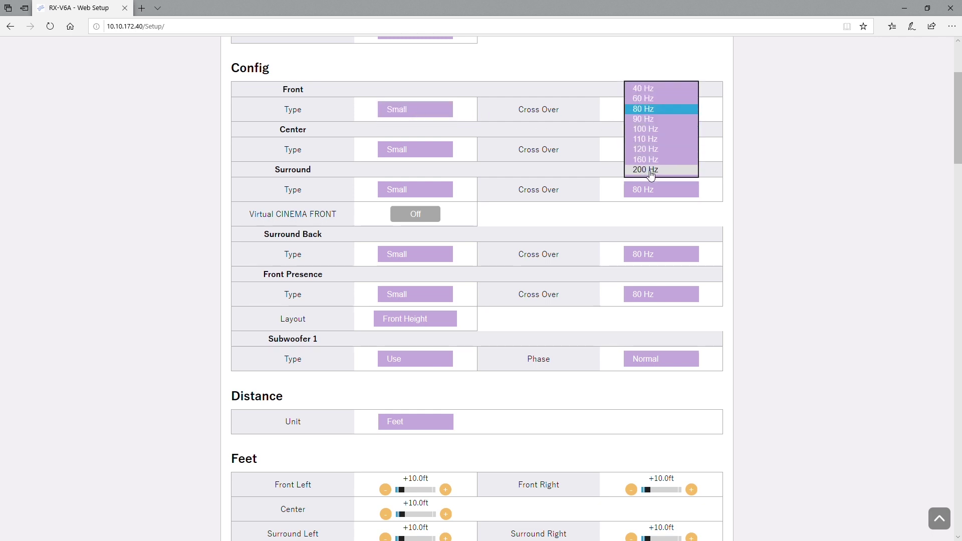
pyautogui.click(655, 109)
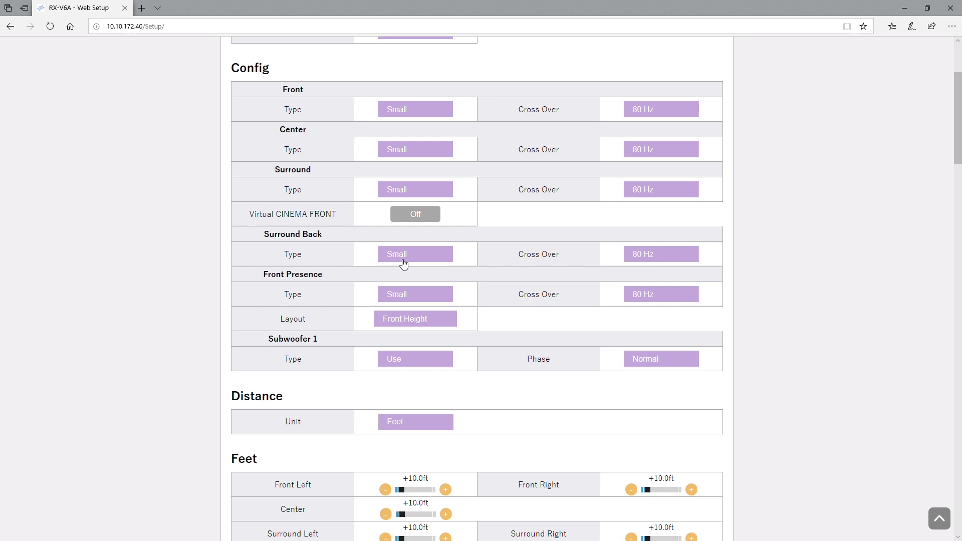
# - Keep Front Height as the presence layout with Small front presence speakers
pyautogui.scroll(-1, 412, 370)
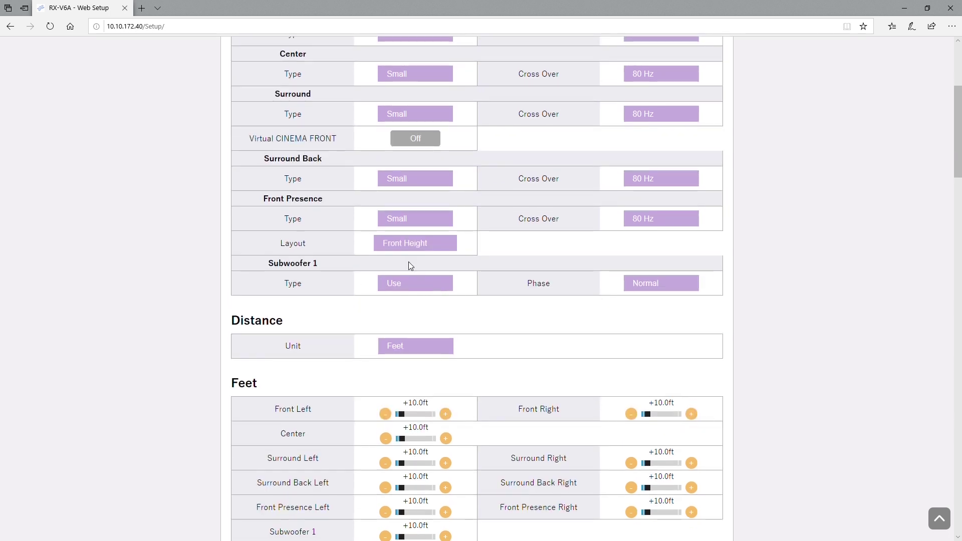
pyautogui.click(411, 248)
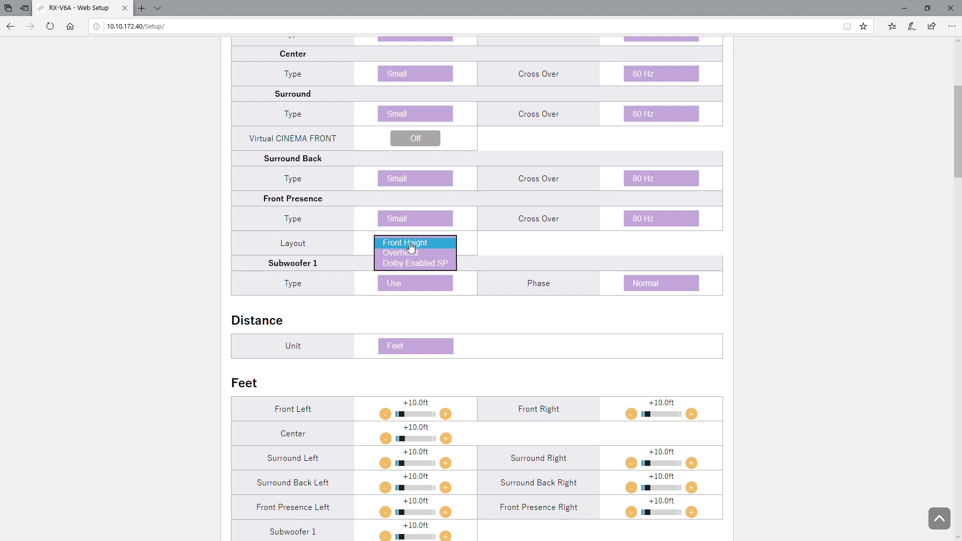
pyautogui.click(411, 245)
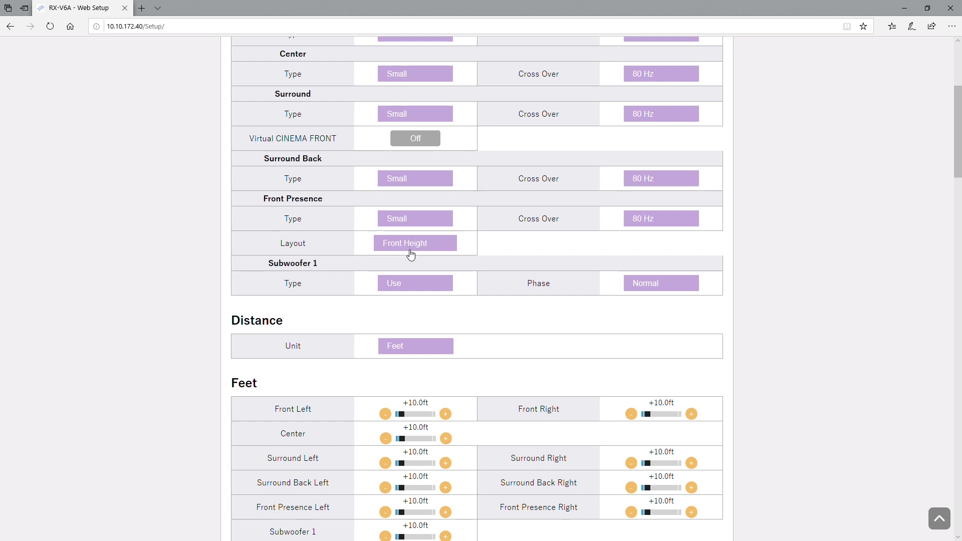
pyautogui.click(425, 223)
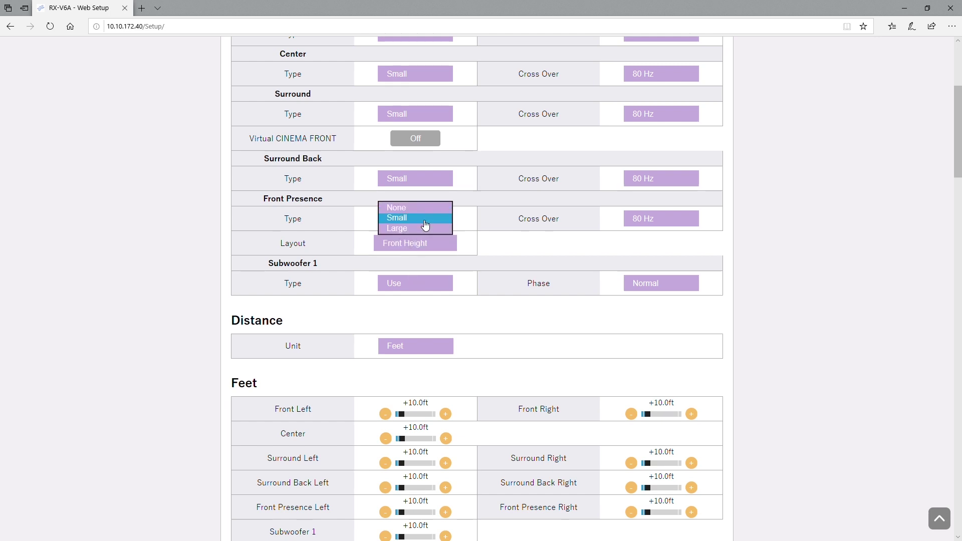
pyautogui.click(425, 218)
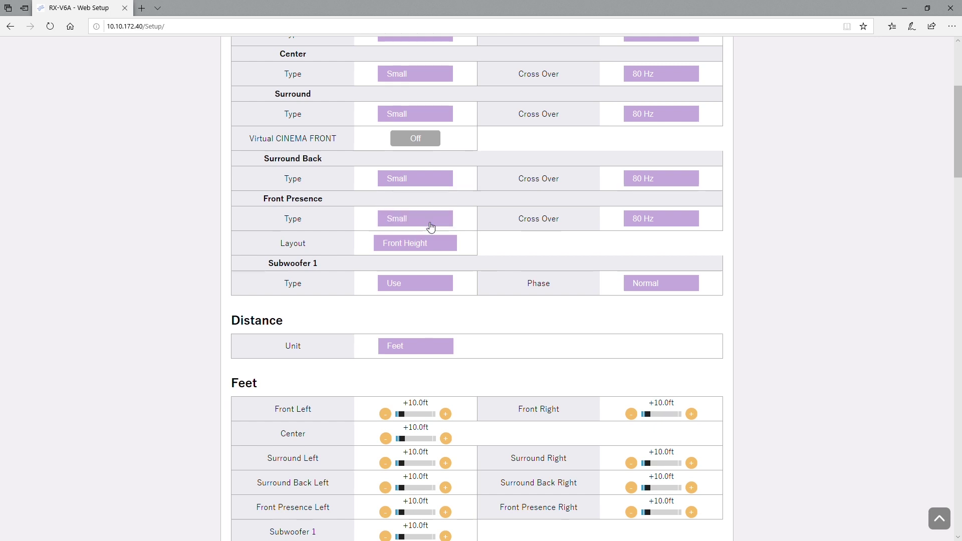
# - Keep Subwoofer 1 in use with Normal phase, and review the distance unit choices
pyautogui.click(419, 293)
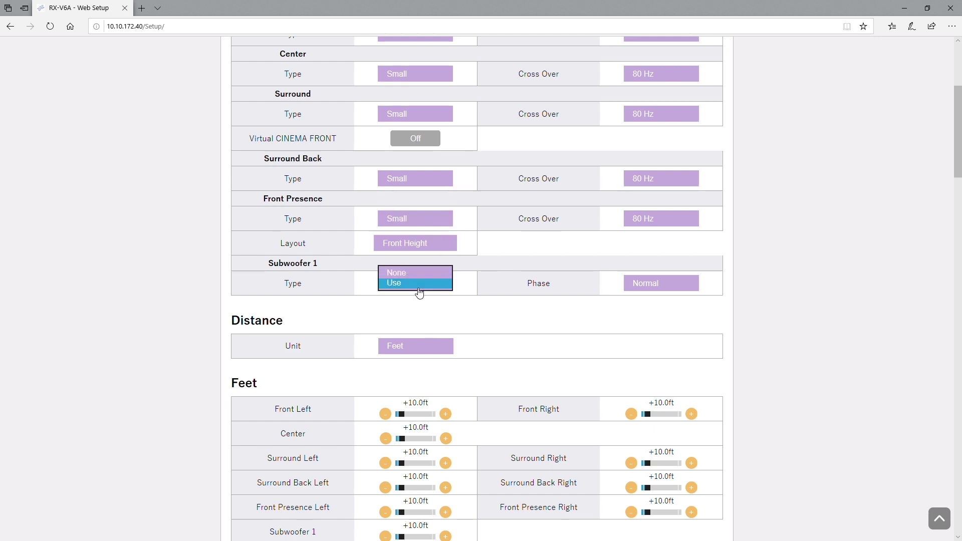
pyautogui.click(417, 290)
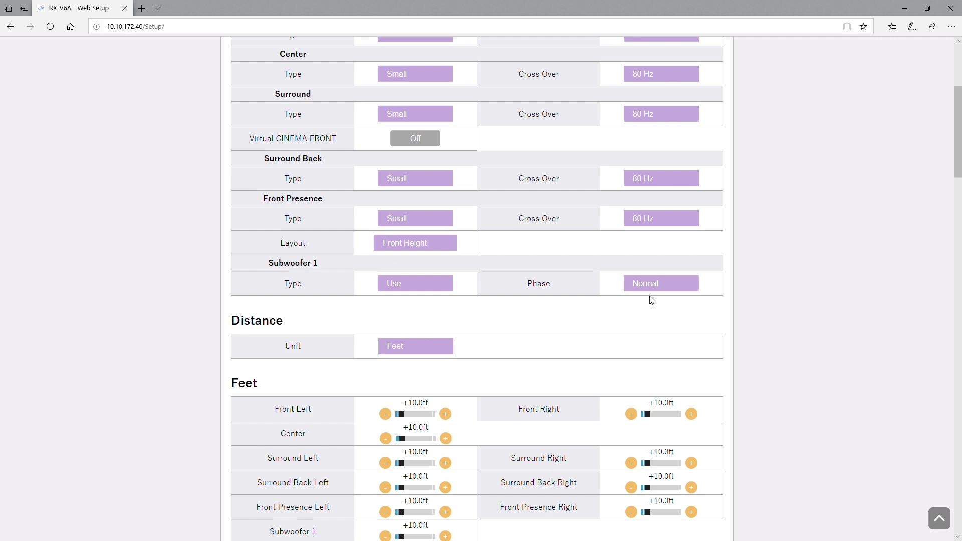
pyautogui.click(672, 283)
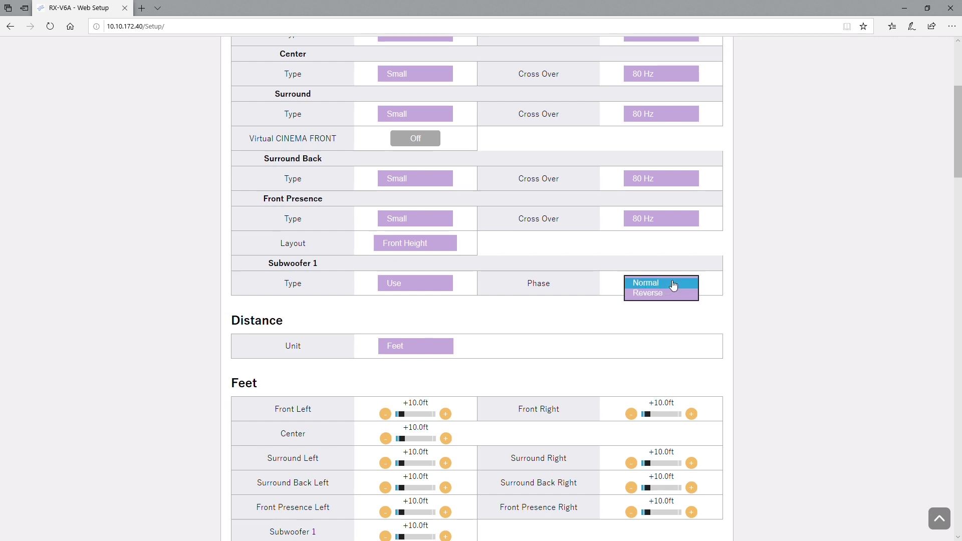
pyautogui.click(673, 283)
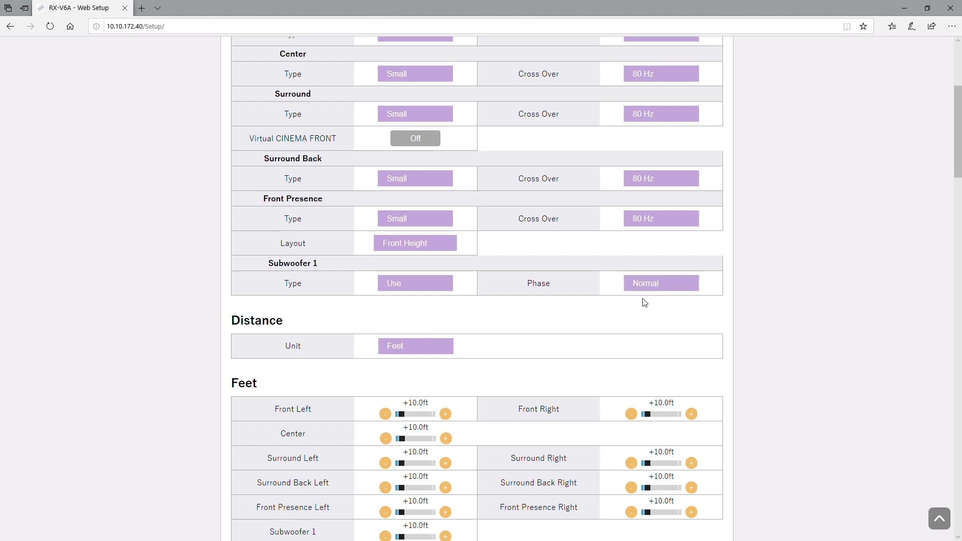
pyautogui.click(418, 354)
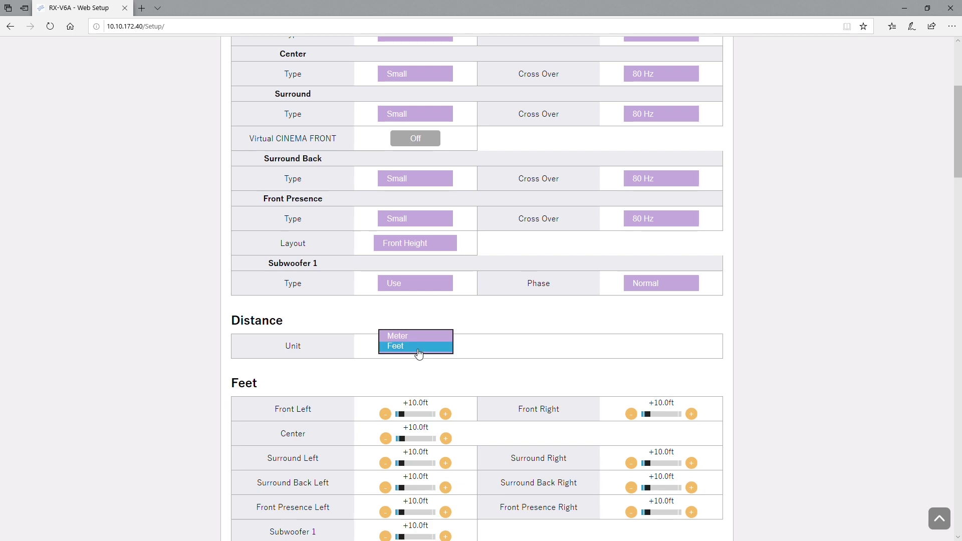
# - Keep distances in Feet, then try Front Left at +25.0ft and Subwoofer 1 at +8.0dB
pyautogui.click(417, 353)
pyautogui.scroll(-6, 571, 367)
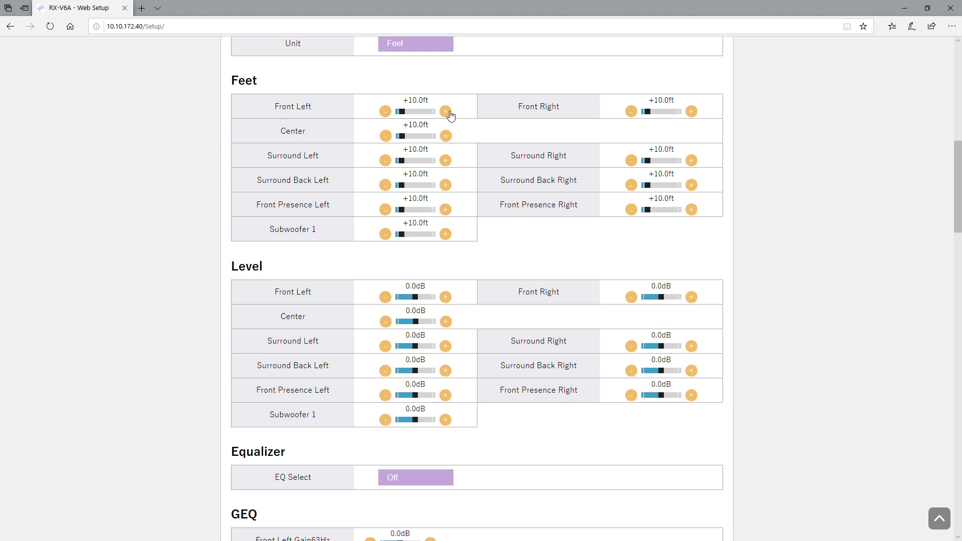
pyautogui.moveTo(401, 114); pyautogui.dragTo(349, 142)
pyautogui.scroll(-5, 520, 371)
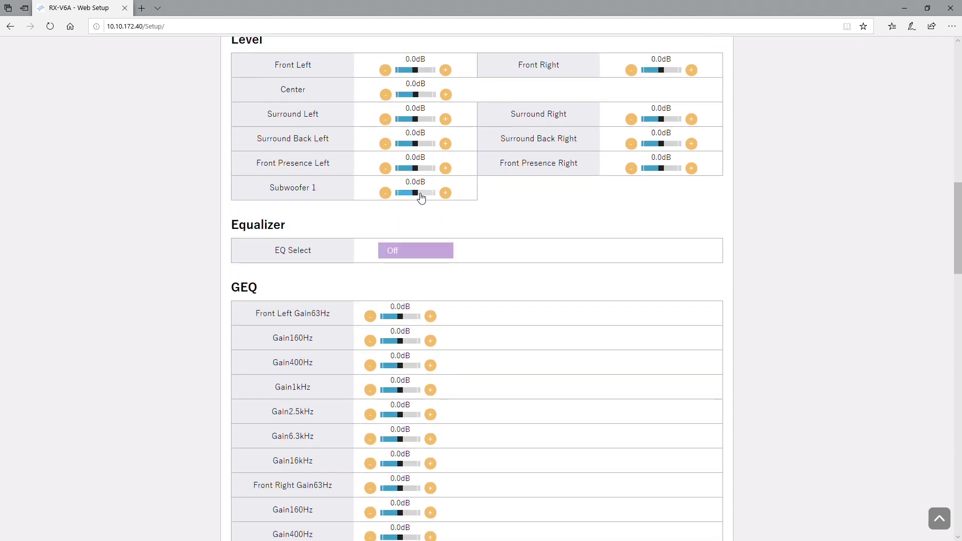
pyautogui.moveTo(421, 195); pyautogui.dragTo(419, 174)
pyautogui.scroll(-1, 602, 328)
pyautogui.scroll(-4, 602, 328)
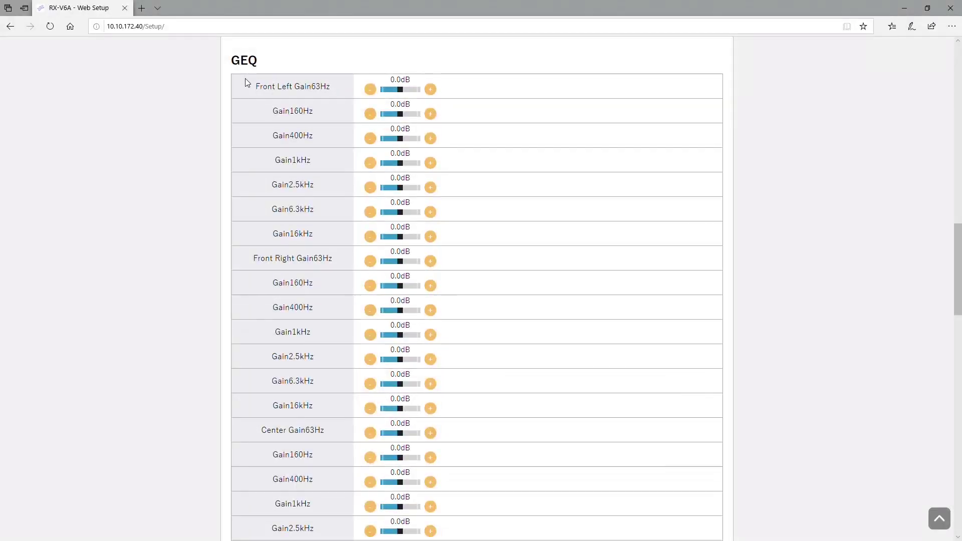
pyautogui.moveTo(245, 78); pyautogui.dragTo(316, 80)
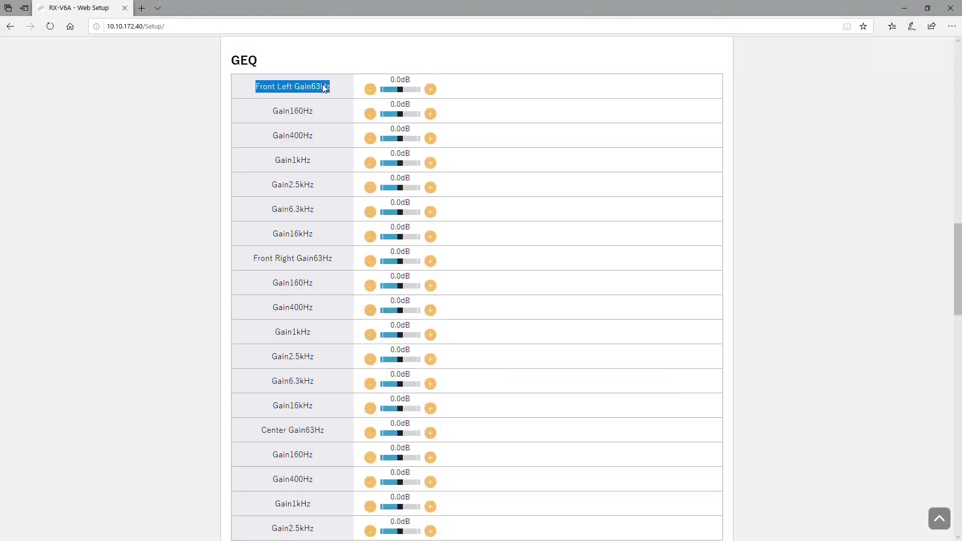
pyautogui.moveTo(405, 92); pyautogui.dragTo(405, 92)
pyautogui.moveTo(405, 141); pyautogui.dragTo(403, 141)
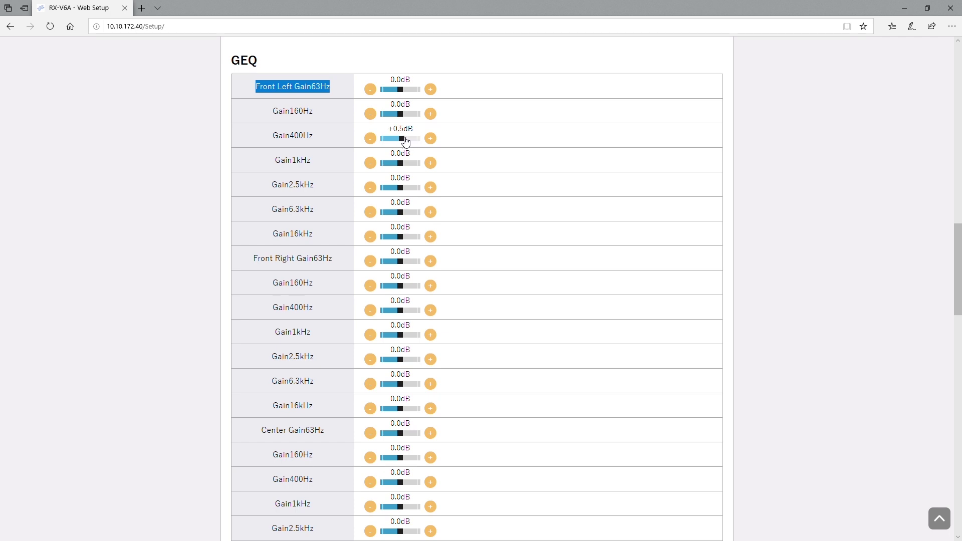
pyautogui.scroll(-3, 315, 275)
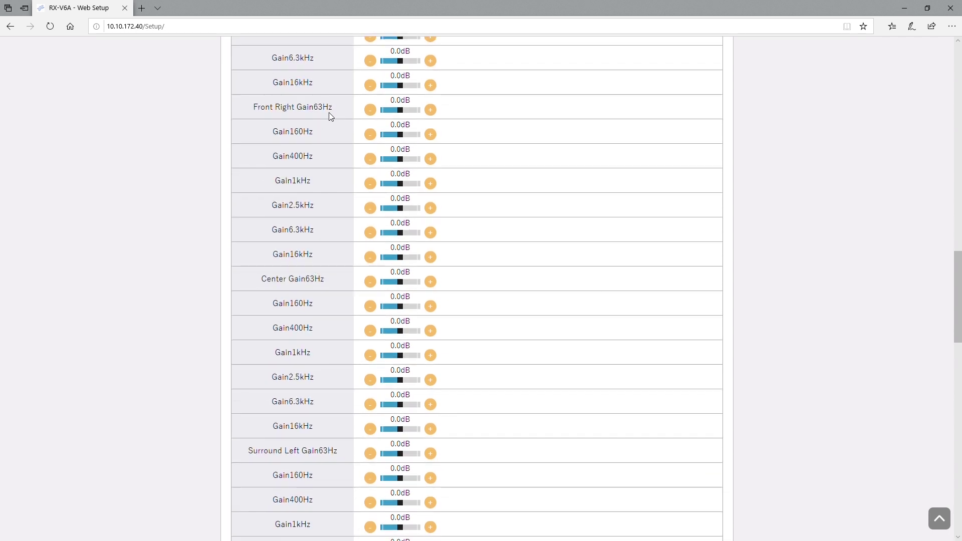
pyautogui.moveTo(331, 109); pyautogui.dragTo(249, 107)
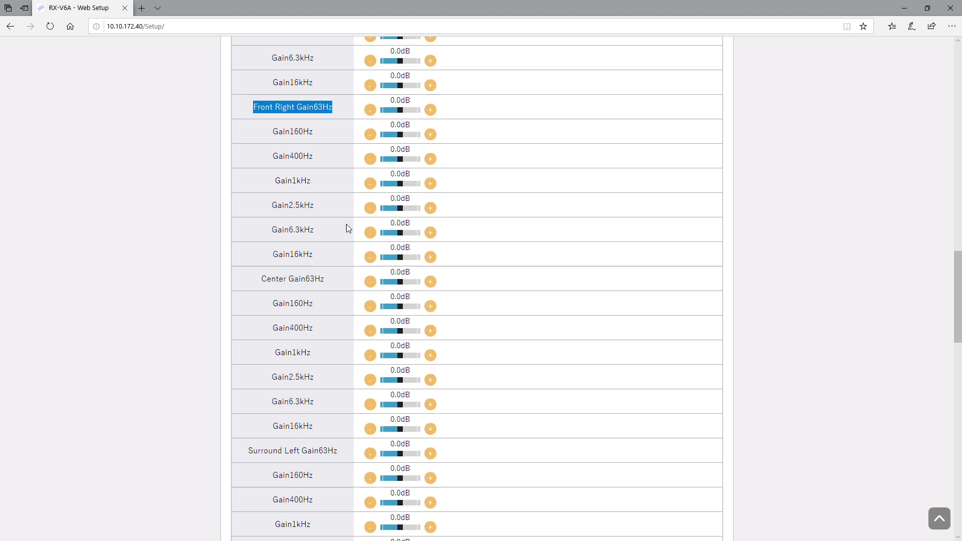
pyautogui.scroll(-5, 346, 223)
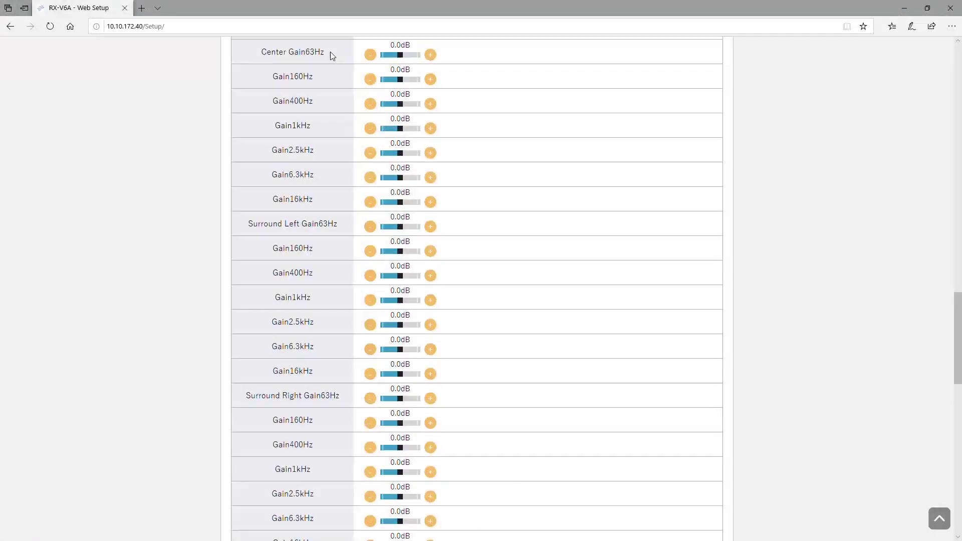
pyautogui.moveTo(327, 51); pyautogui.dragTo(283, 50)
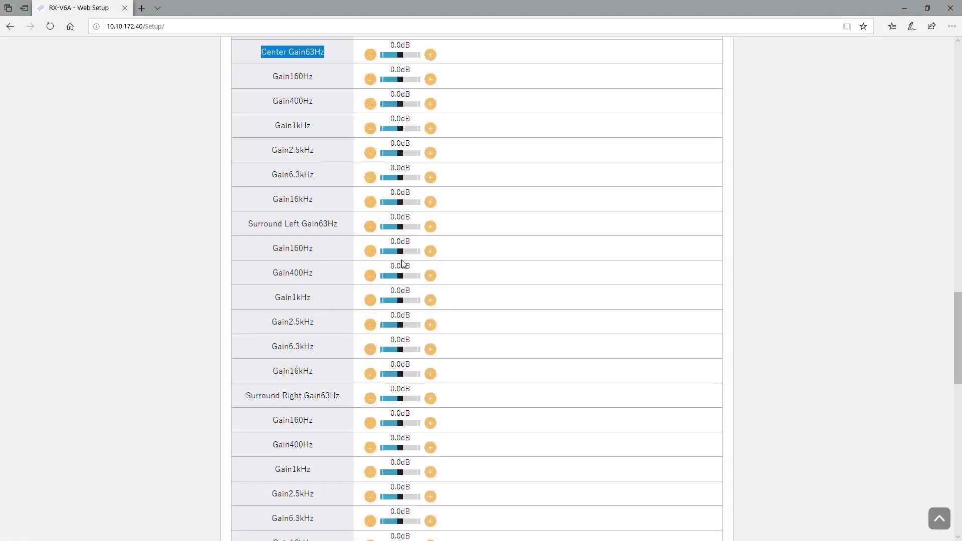
pyautogui.moveTo(332, 225); pyautogui.dragTo(247, 226)
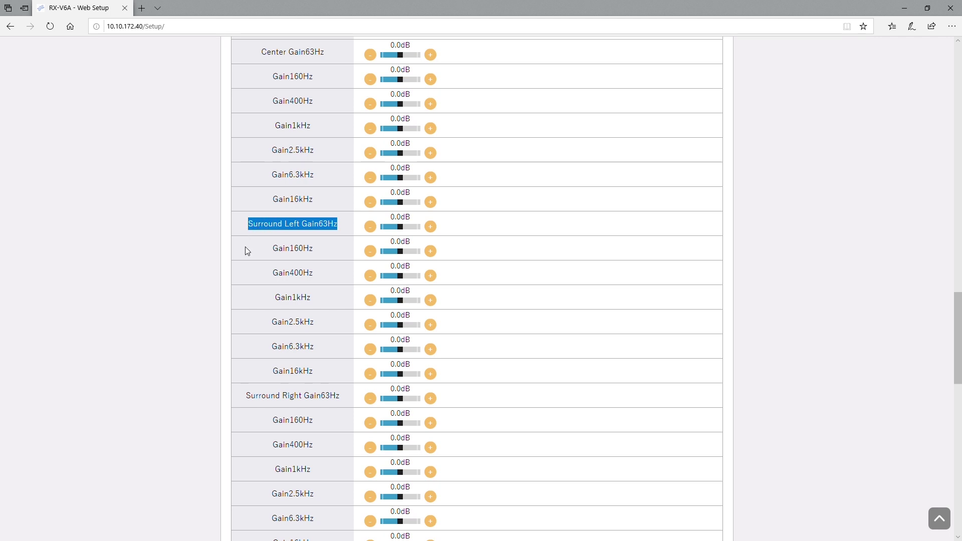
pyautogui.moveTo(343, 396); pyautogui.dragTo(245, 390)
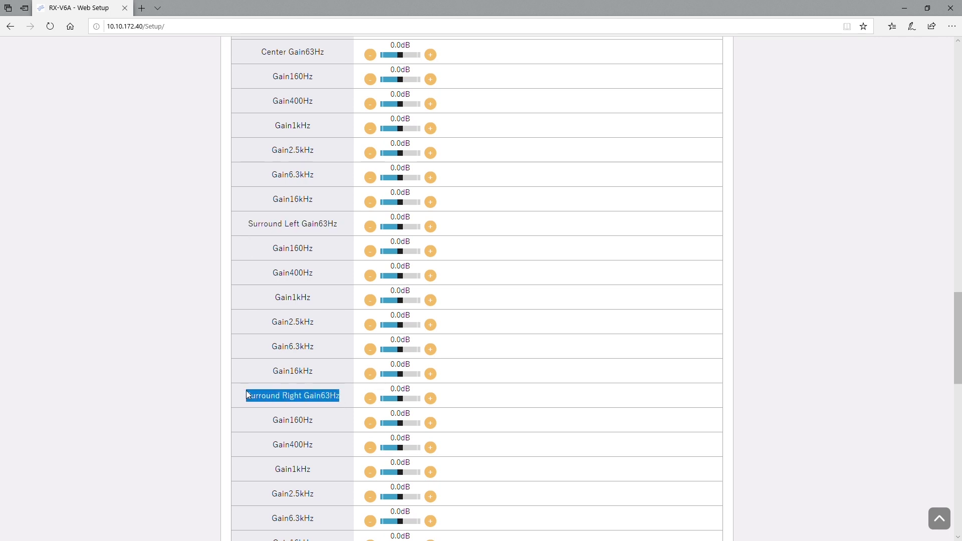
pyautogui.scroll(-8, 270, 398)
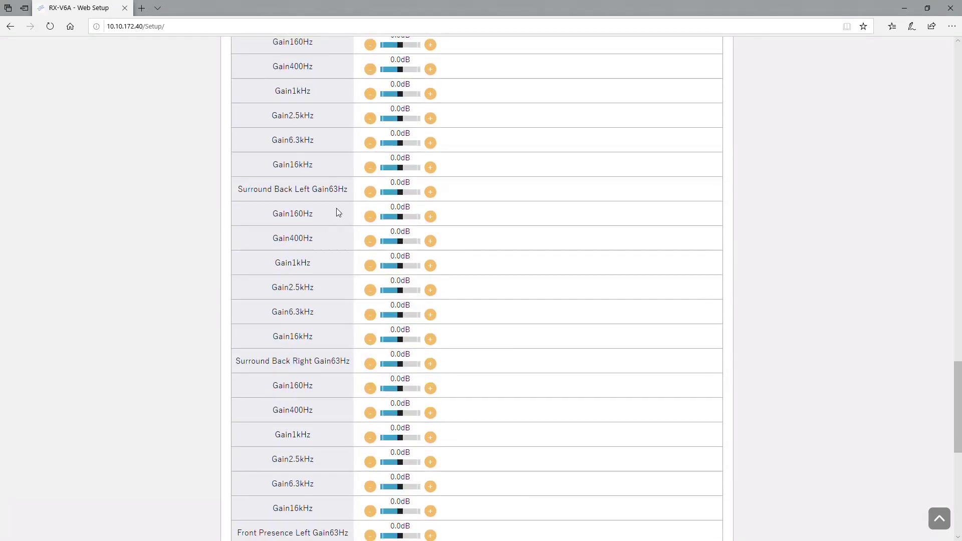
pyautogui.moveTo(347, 192); pyautogui.dragTo(246, 189)
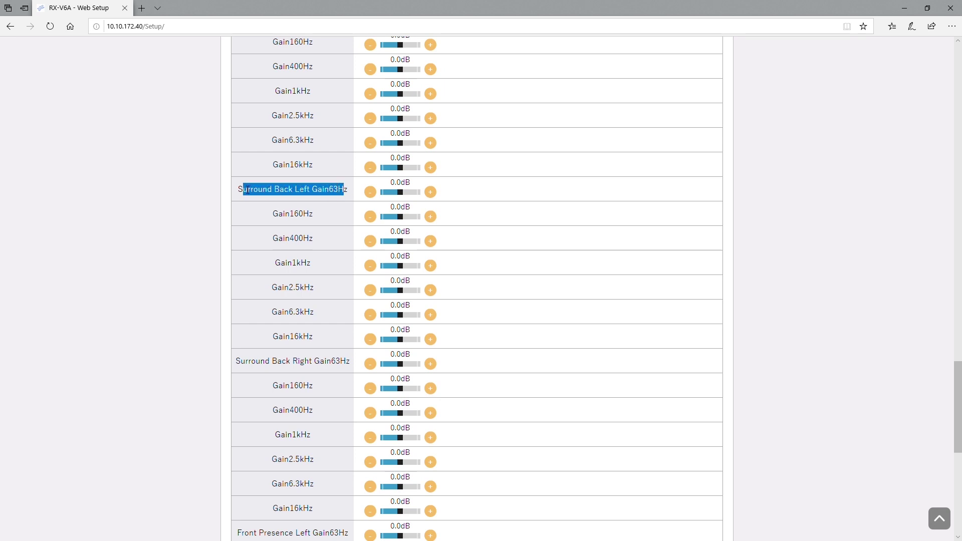
pyautogui.scroll(-8, 424, 292)
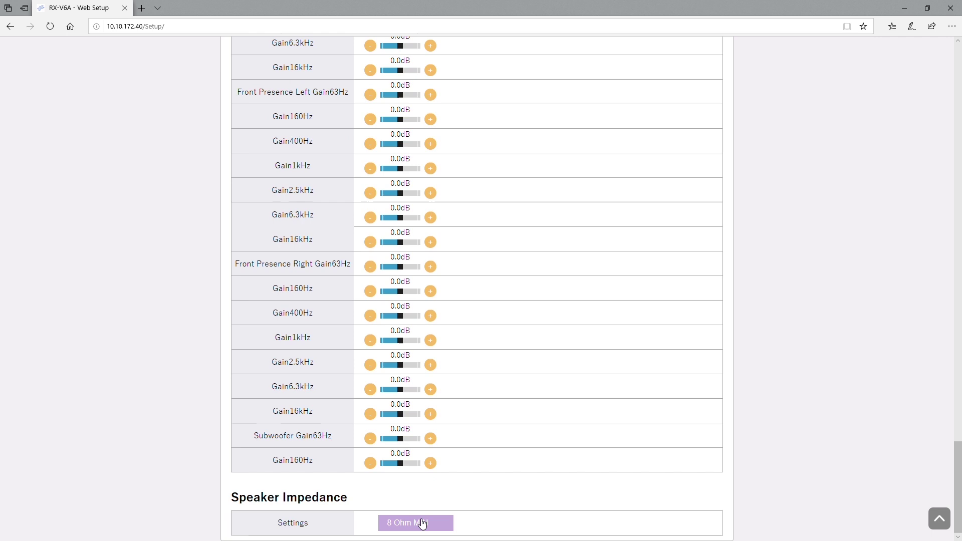
pyautogui.moveTo(356, 498); pyautogui.dragTo(203, 491)
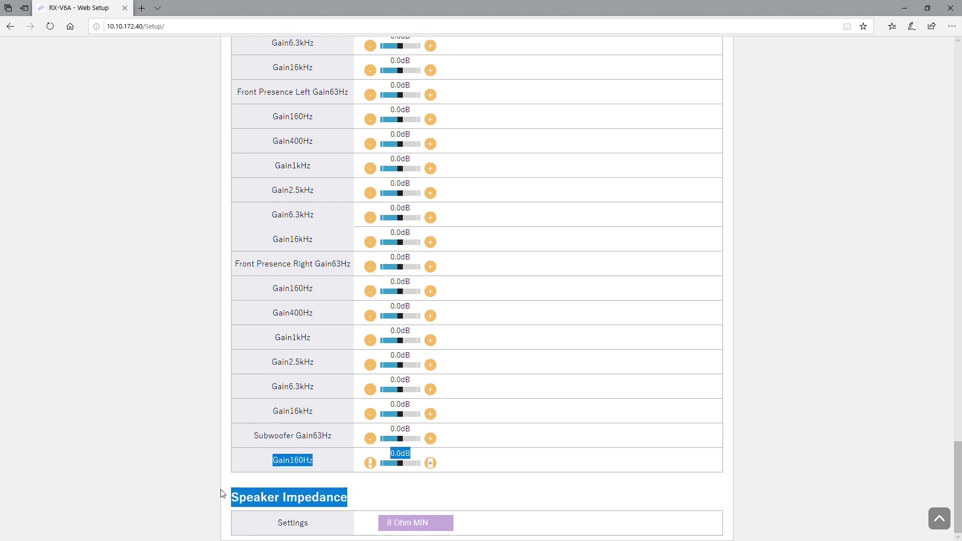
pyautogui.click(407, 506)
pyautogui.click(413, 522)
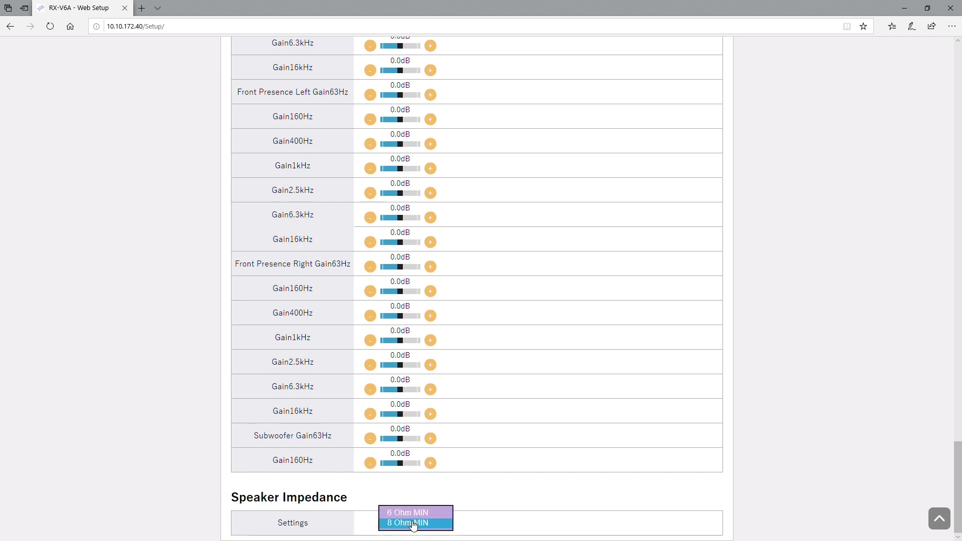
pyautogui.click(413, 522)
pyautogui.click(413, 522)
pyautogui.click(413, 522)
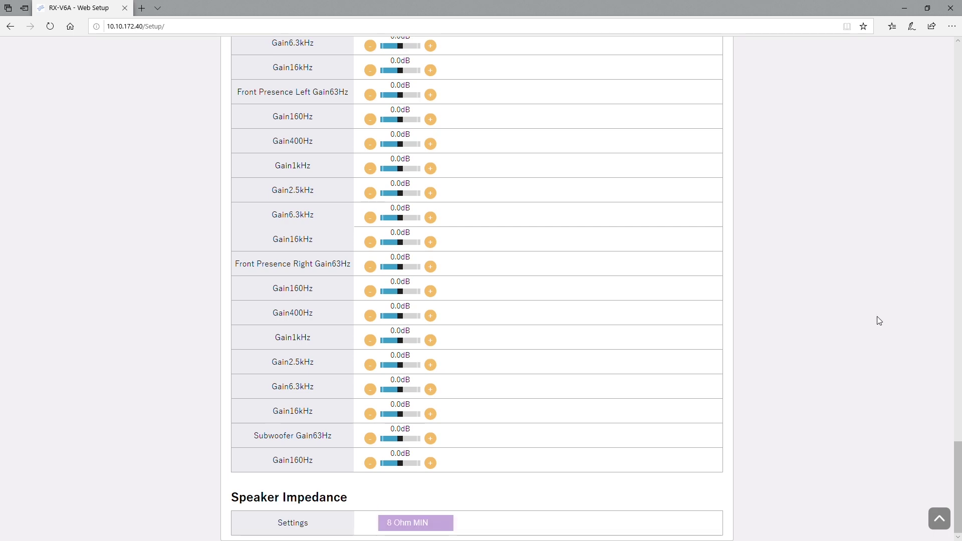
pyautogui.moveTo(958, 486); pyautogui.dragTo(944, 4)
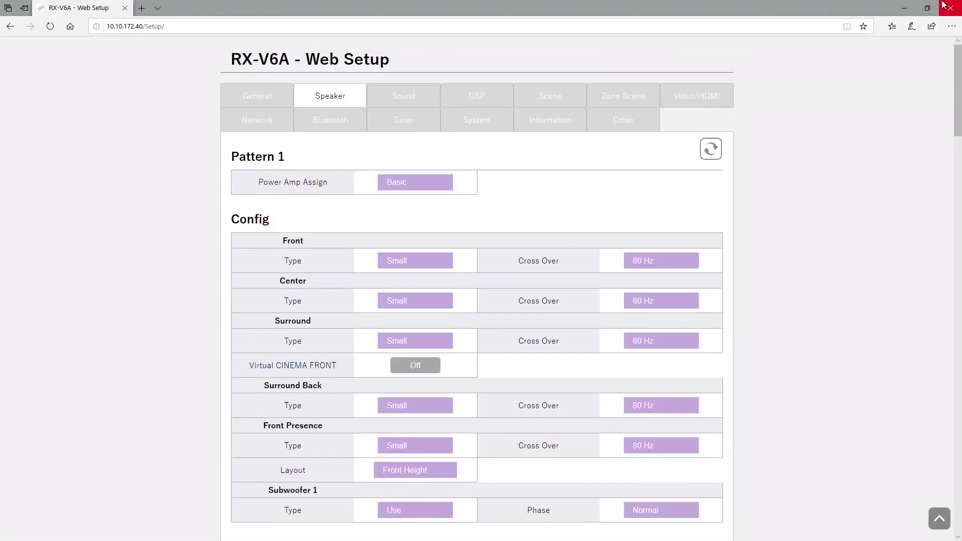
# - Open the Sound settings, keeping Dynamic Range at Maximum and Lipsync Mode on Auto
pyautogui.click(397, 98)
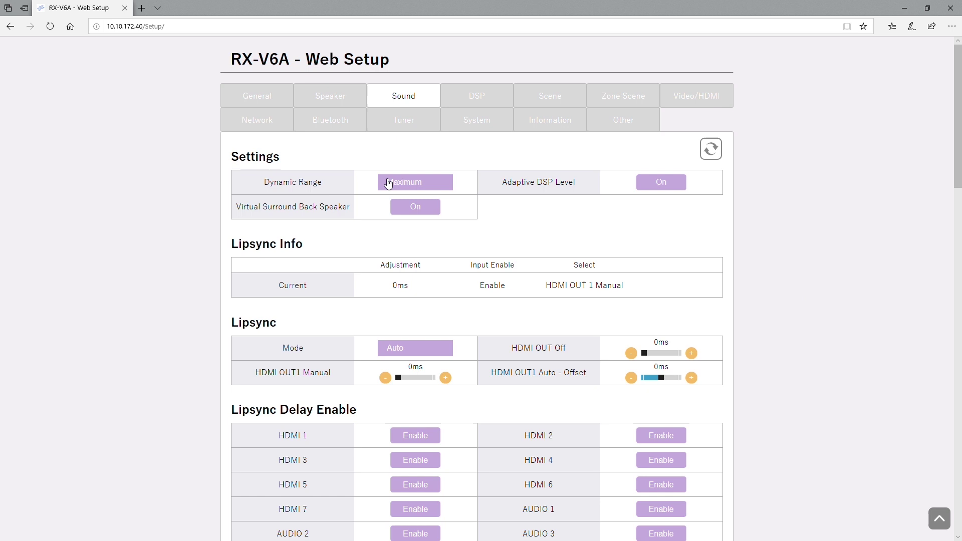
pyautogui.click(414, 183)
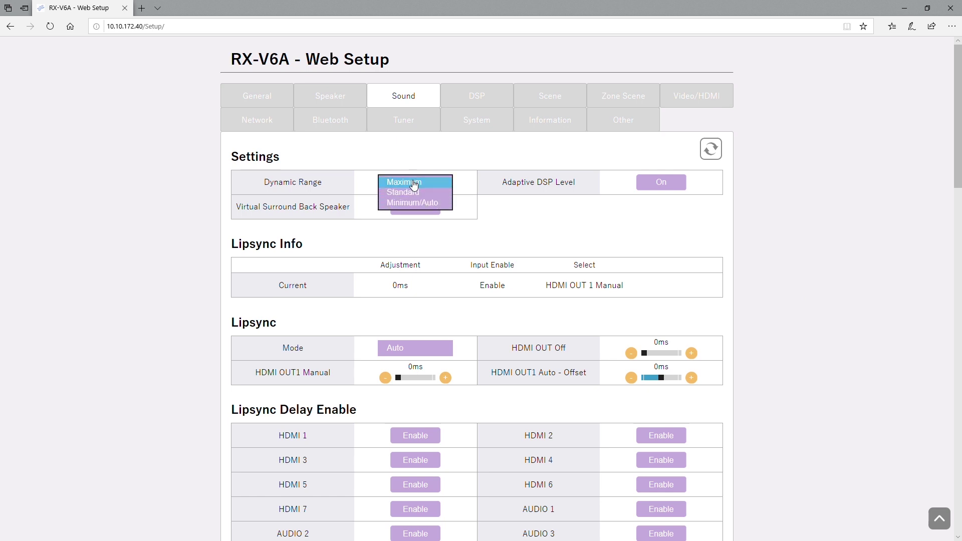
pyautogui.click(413, 184)
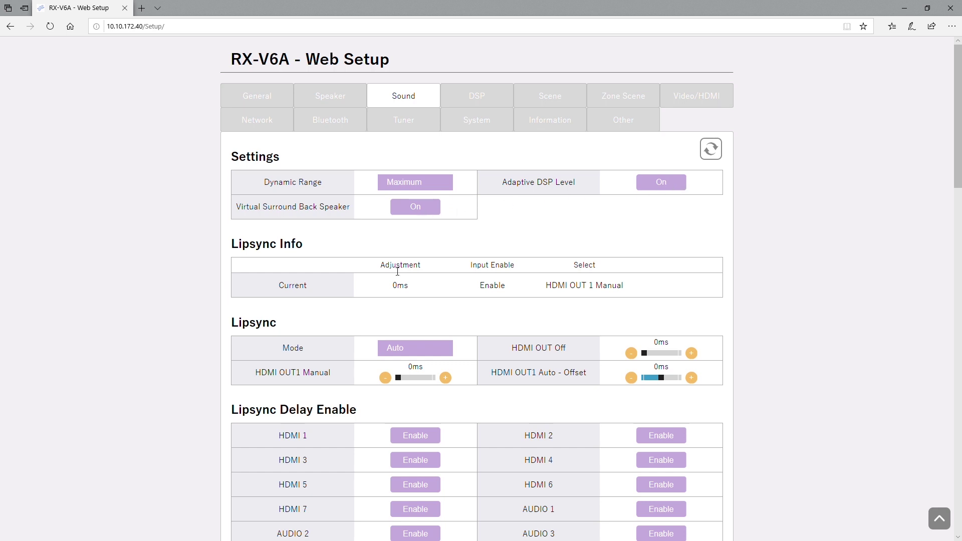
pyautogui.scroll(-3, 390, 315)
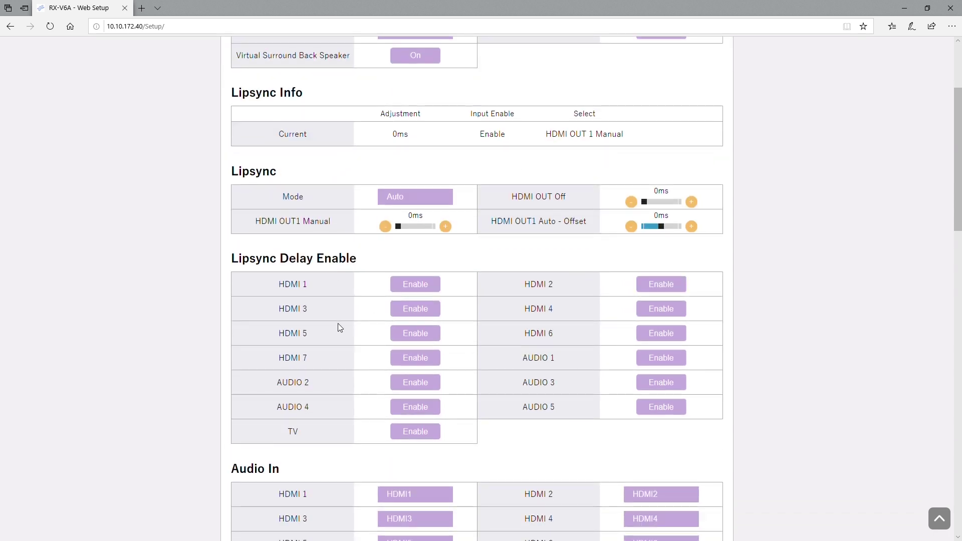
pyautogui.click(426, 201)
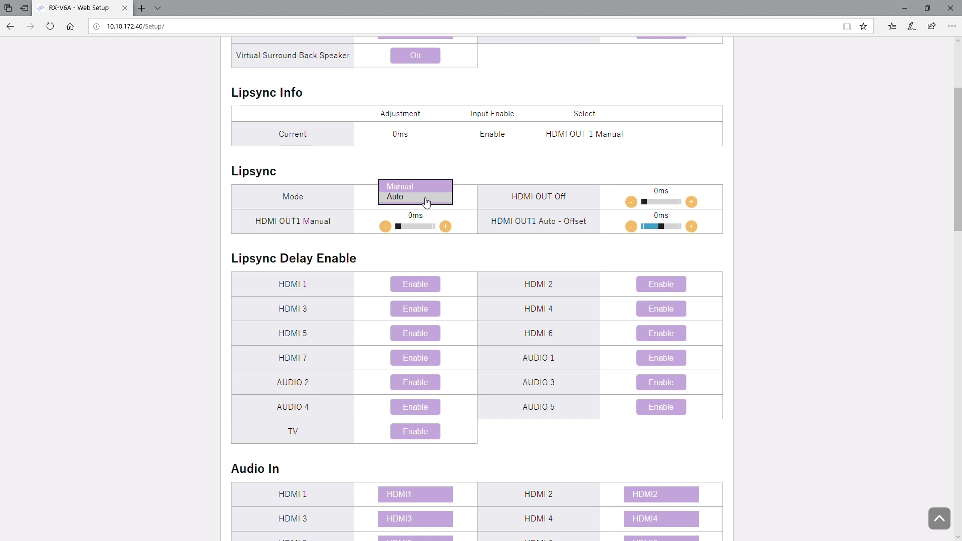
pyautogui.click(425, 203)
# - Keep HDMI1 as the HDMI 1 audio input and raise the TUNER input trim to +2.5dB
pyautogui.scroll(-3, 443, 213)
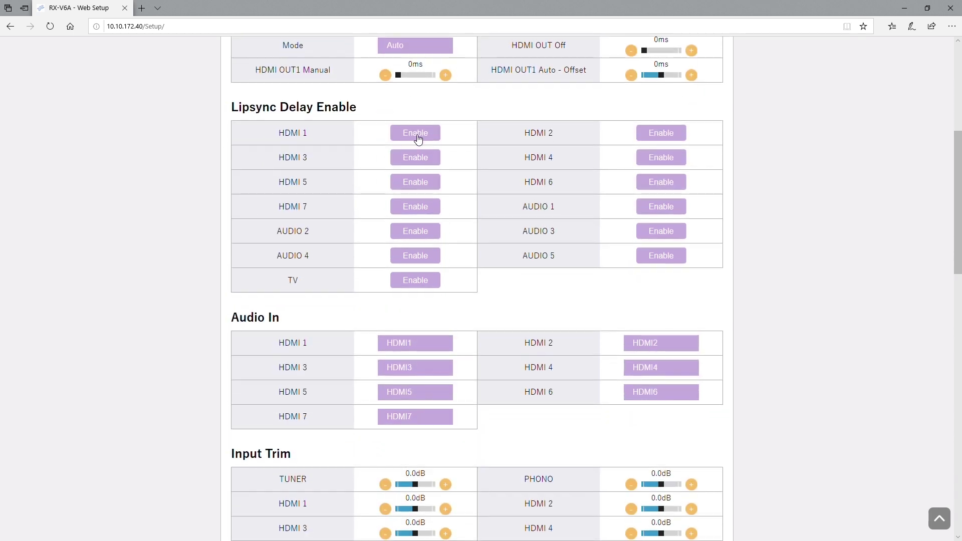
pyautogui.scroll(-5, 417, 159)
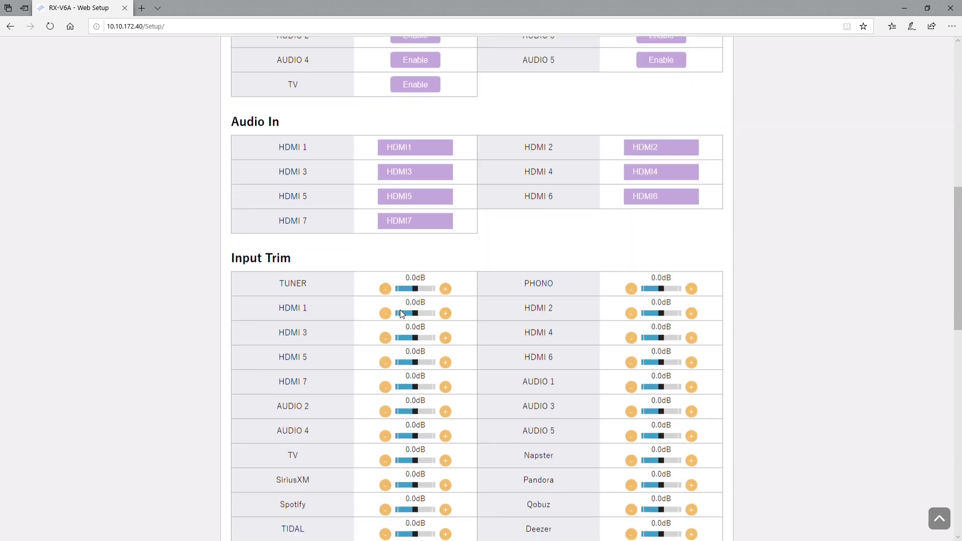
pyautogui.click(426, 116)
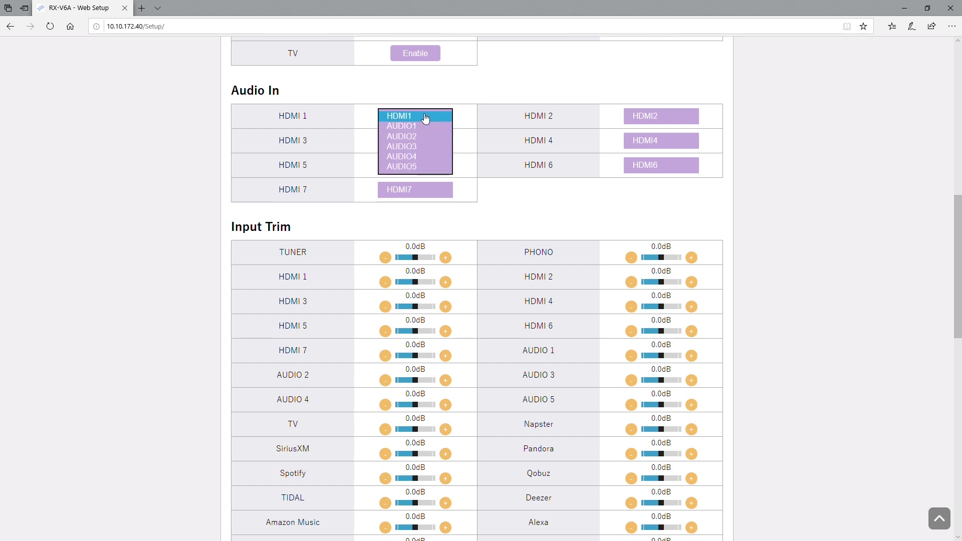
pyautogui.click(426, 116)
pyautogui.scroll(-3, 438, 293)
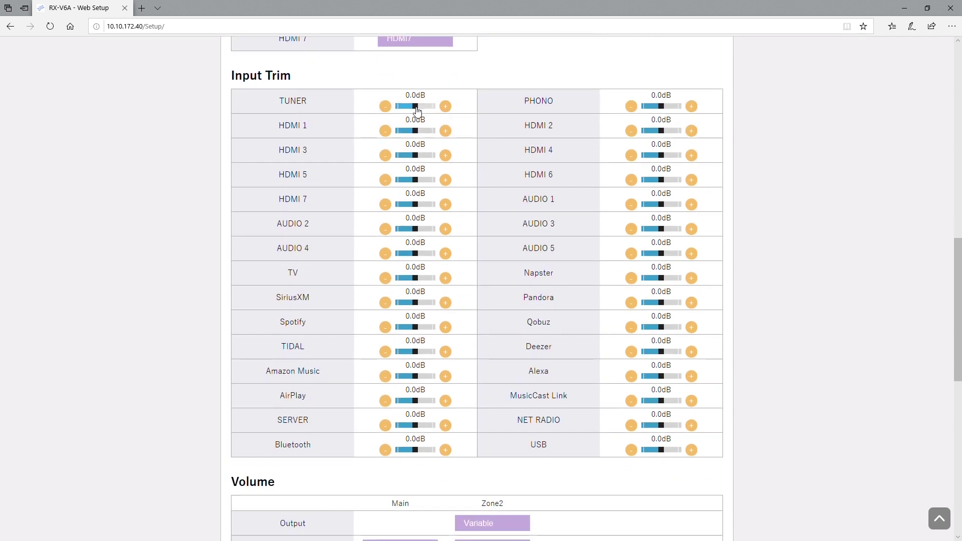
pyautogui.moveTo(418, 111)
pyautogui.mouseDown()
pyautogui.moveTo(427, 111)
pyautogui.moveTo(415, 111)
pyautogui.mouseUp()
# - Keep the Zone2 output Variable and the main zone maximum volume at +16.5dB
pyautogui.scroll(-9, 333, 349)
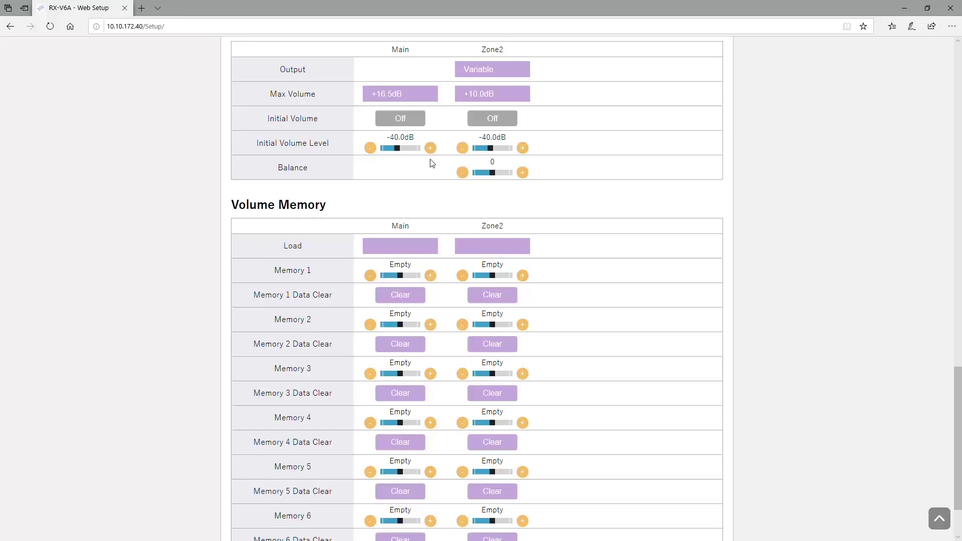
pyautogui.scroll(1, 429, 161)
pyautogui.scroll(1, 450, 157)
pyautogui.click(508, 149)
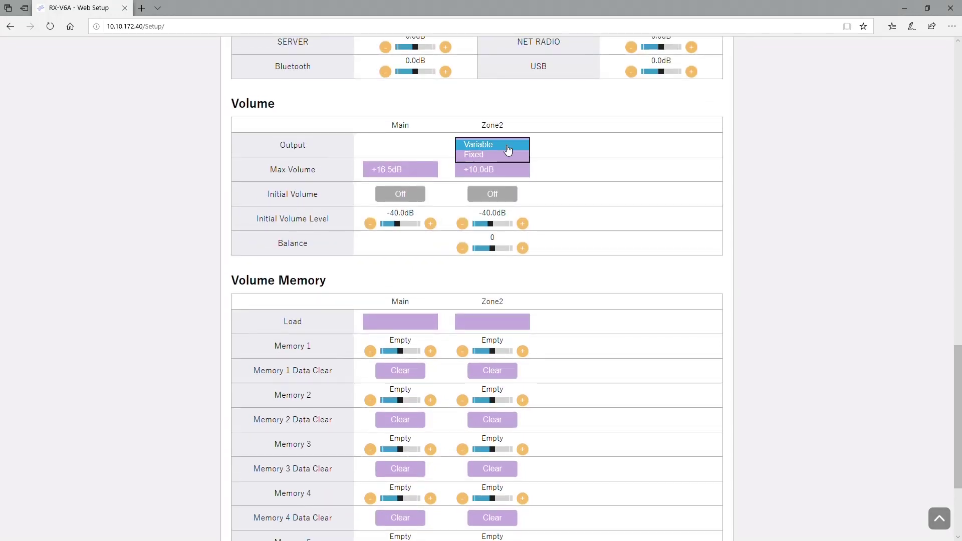
pyautogui.click(509, 148)
pyautogui.click(414, 170)
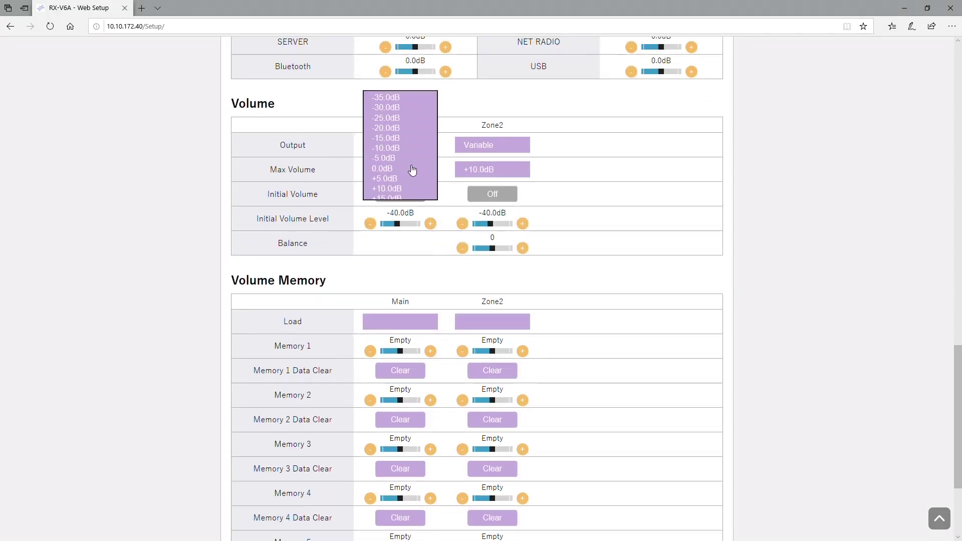
pyautogui.click(398, 210)
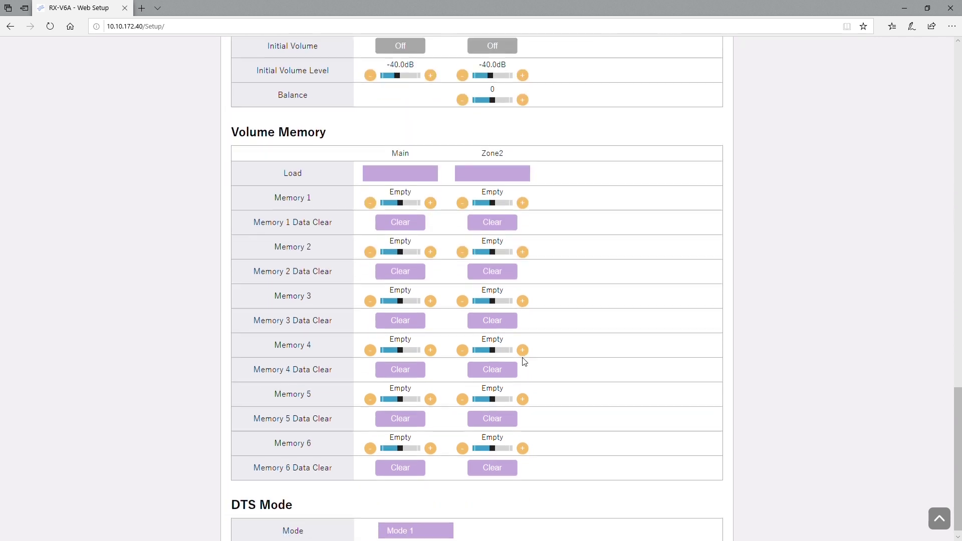
pyautogui.scroll(-1, 524, 361)
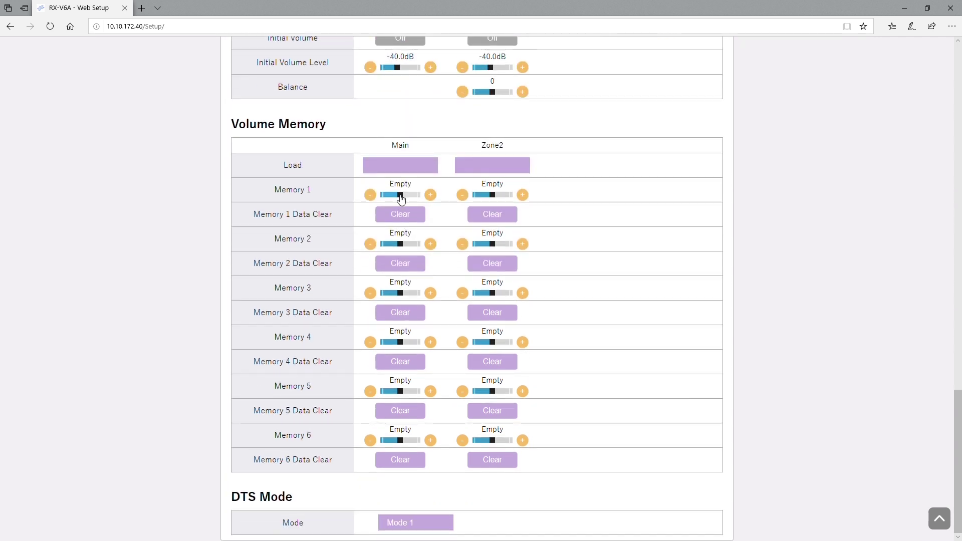
pyautogui.moveTo(401, 196)
pyautogui.mouseDown()
pyautogui.moveTo(413, 201)
pyautogui.moveTo(386, 199)
pyautogui.mouseUp()
pyautogui.click(405, 170)
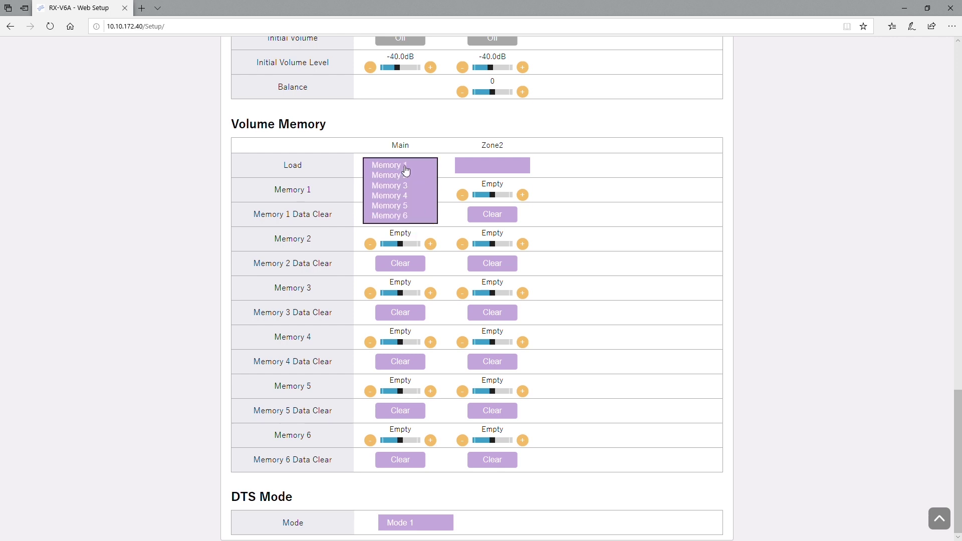
pyautogui.click(608, 184)
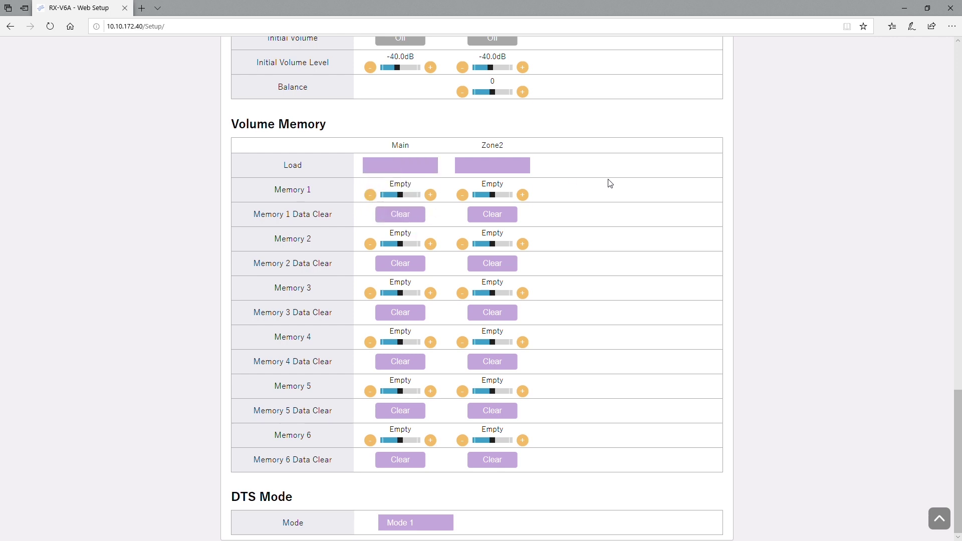
pyautogui.click(514, 172)
pyautogui.click(514, 166)
pyautogui.moveTo(487, 199); pyautogui.dragTo(496, 199)
pyautogui.click(434, 522)
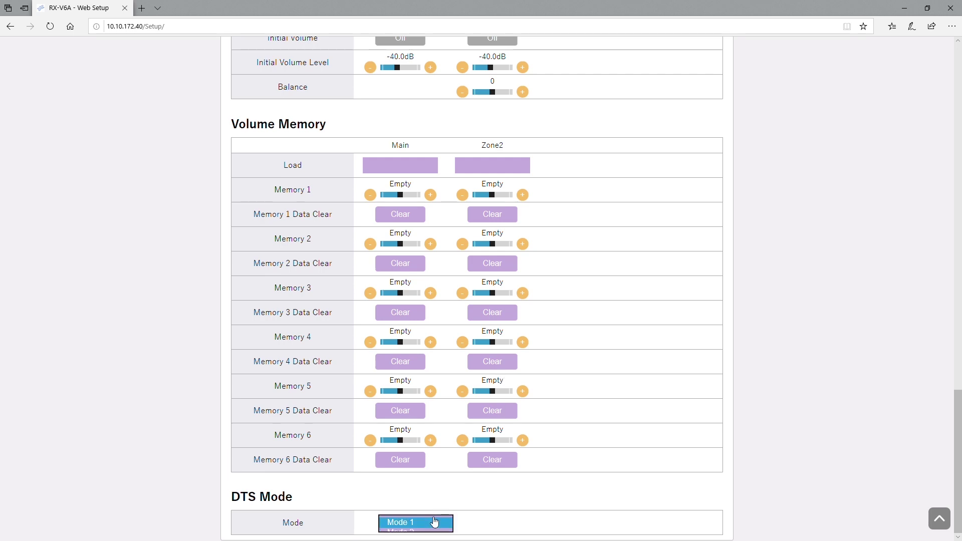
pyautogui.click(434, 522)
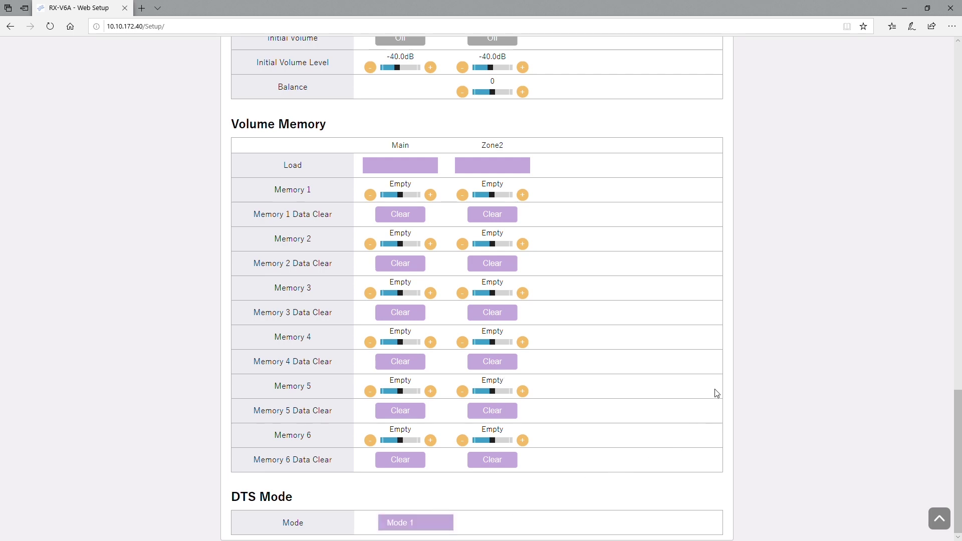
pyautogui.scroll(7, 697, 369)
pyautogui.scroll(15, 696, 370)
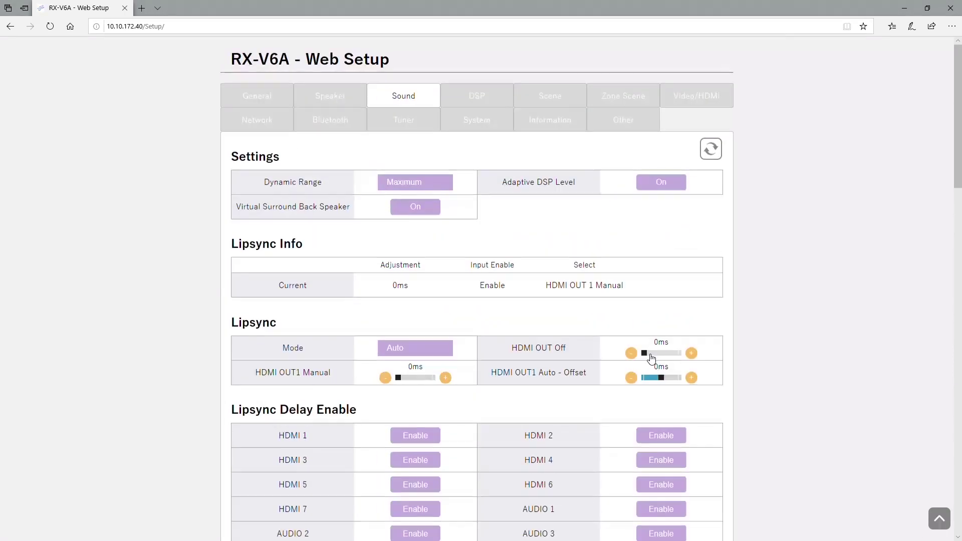
# - In DSP Program Select, turn Straight on for Pandora, with Enhancer ending On
pyautogui.click(480, 103)
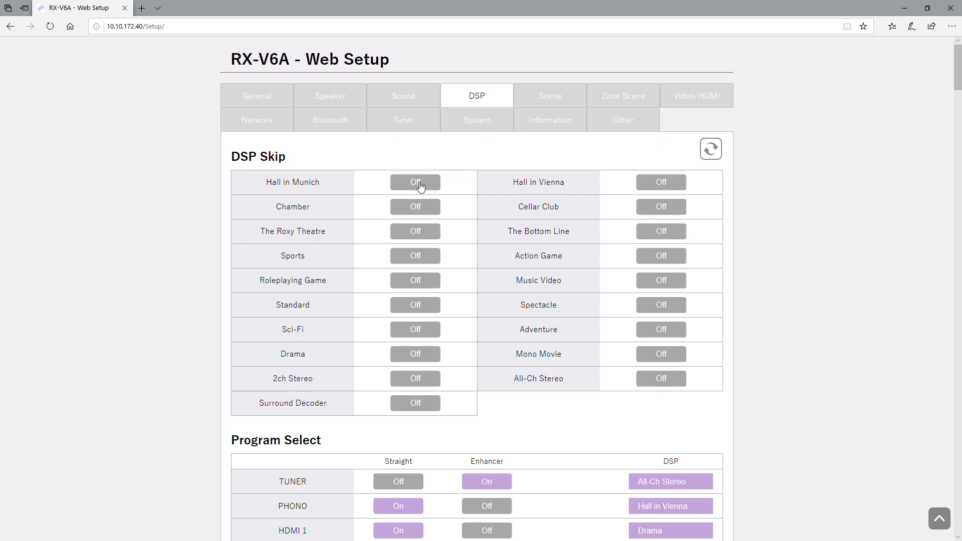
pyautogui.scroll(-5, 409, 223)
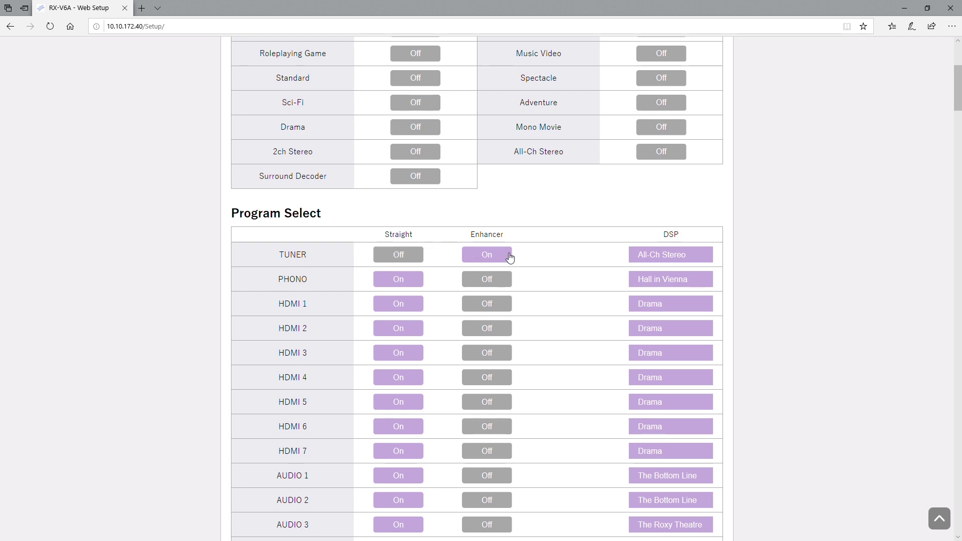
pyautogui.scroll(-3, 507, 256)
pyautogui.scroll(-4, 500, 261)
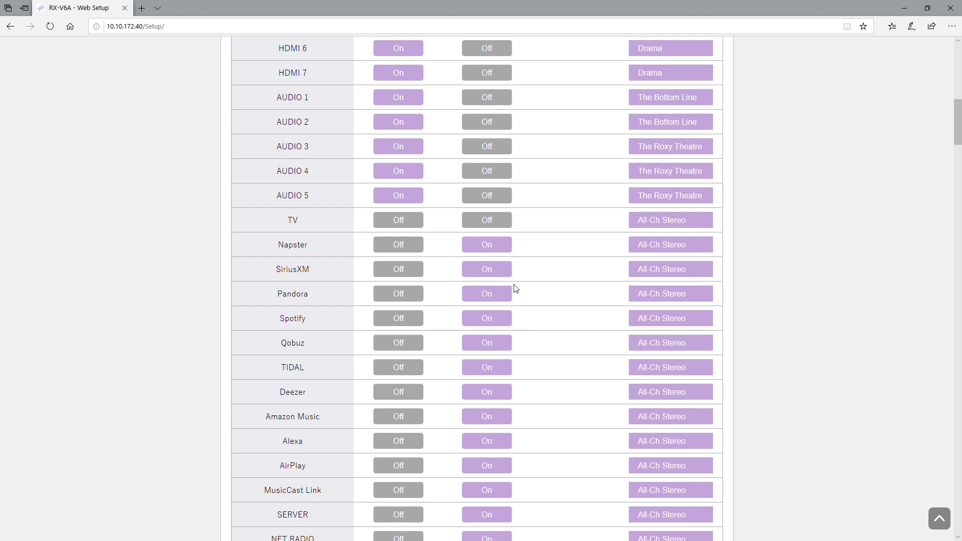
pyautogui.click(499, 299)
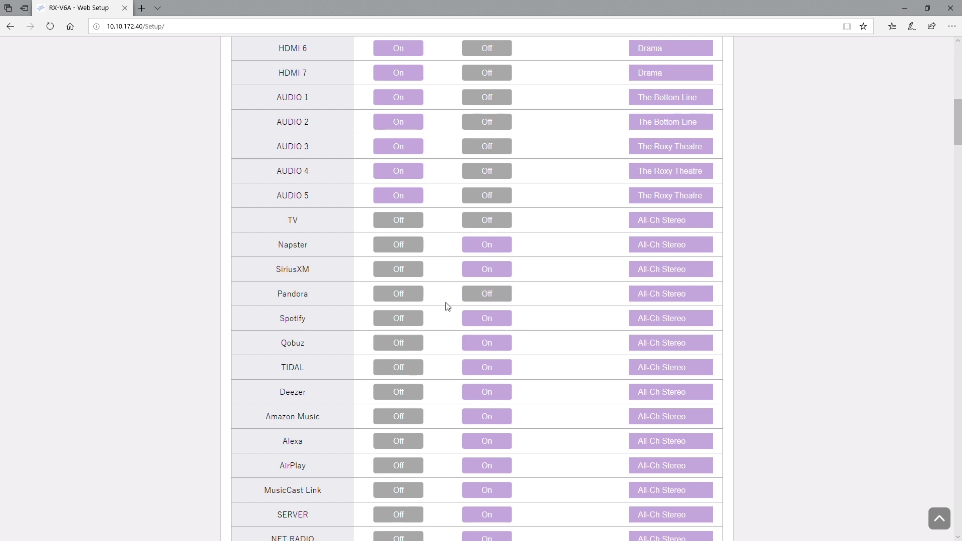
pyautogui.click(406, 298)
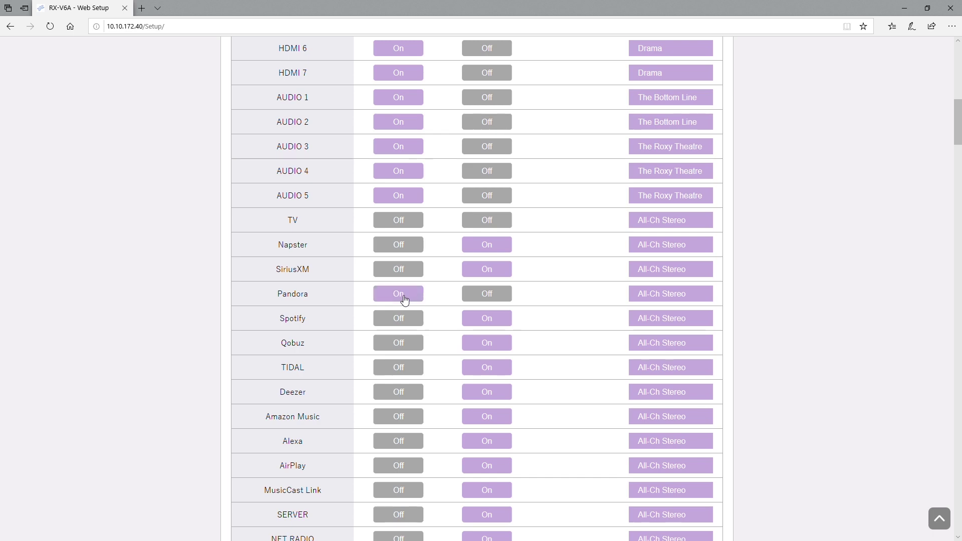
pyautogui.click(499, 302)
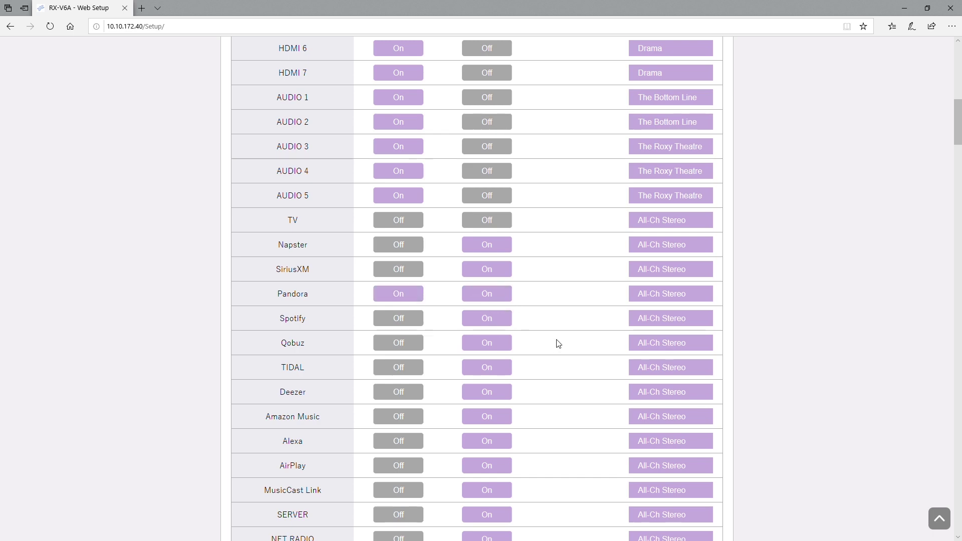
pyautogui.scroll(-10, 568, 338)
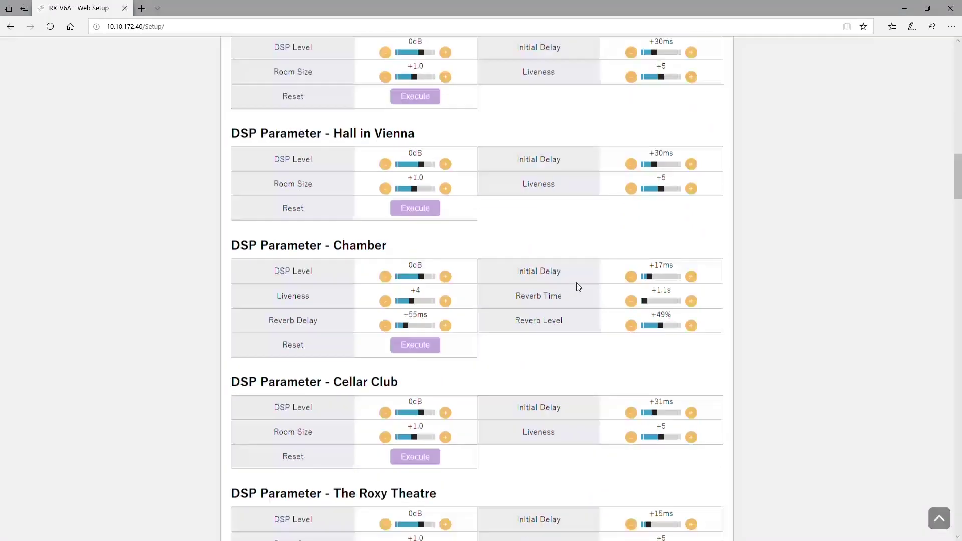
pyautogui.scroll(2, 576, 287)
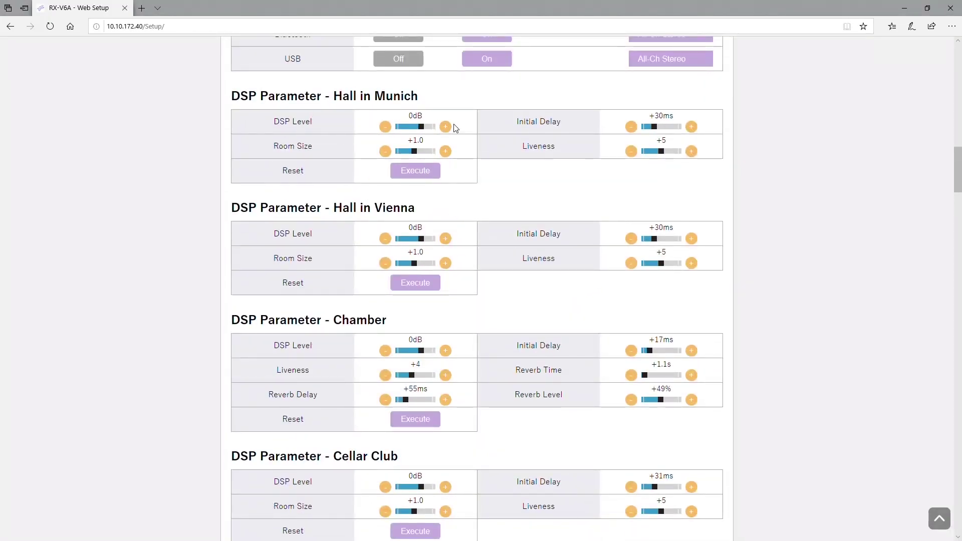
pyautogui.scroll(-6, 321, 262)
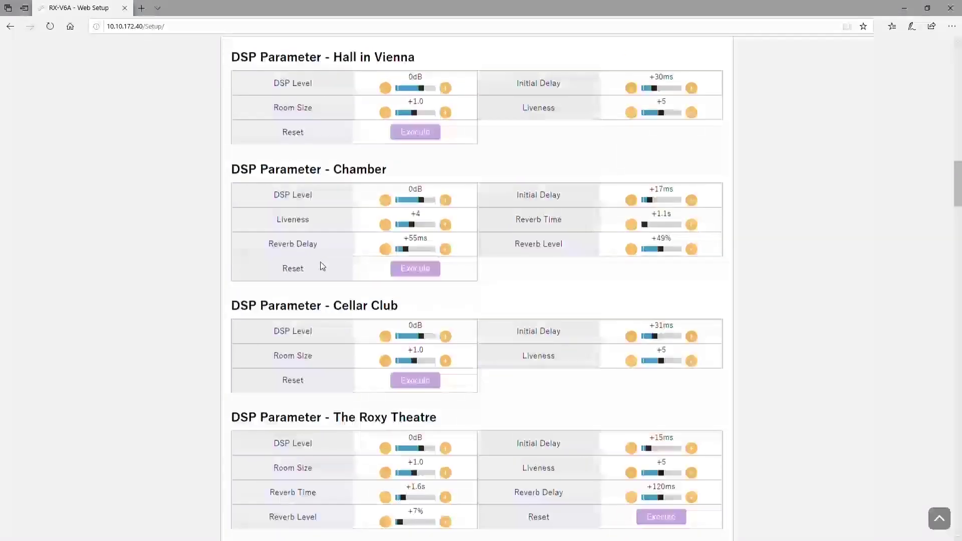
pyautogui.scroll(-2, 322, 265)
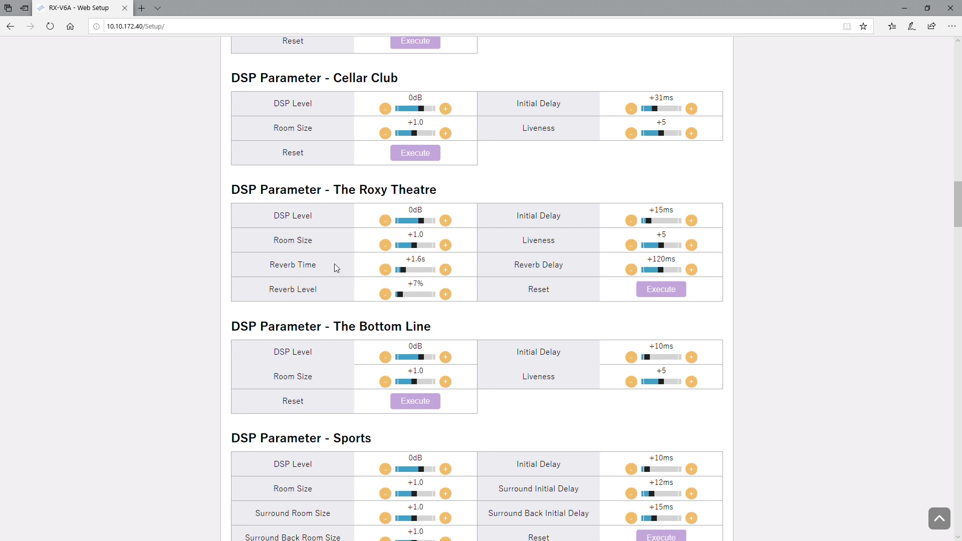
pyautogui.scroll(-10, 335, 264)
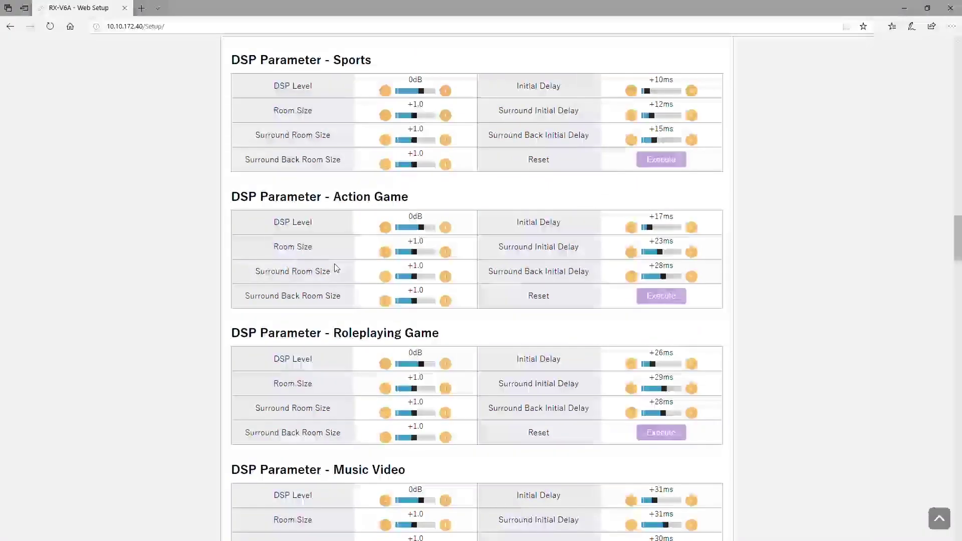
pyautogui.scroll(-12, 335, 263)
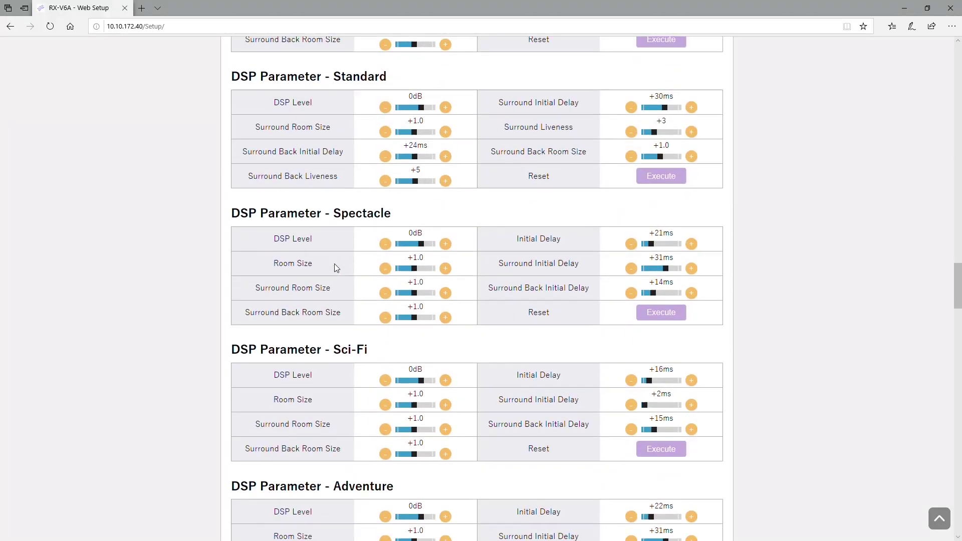
pyautogui.scroll(-12, 334, 268)
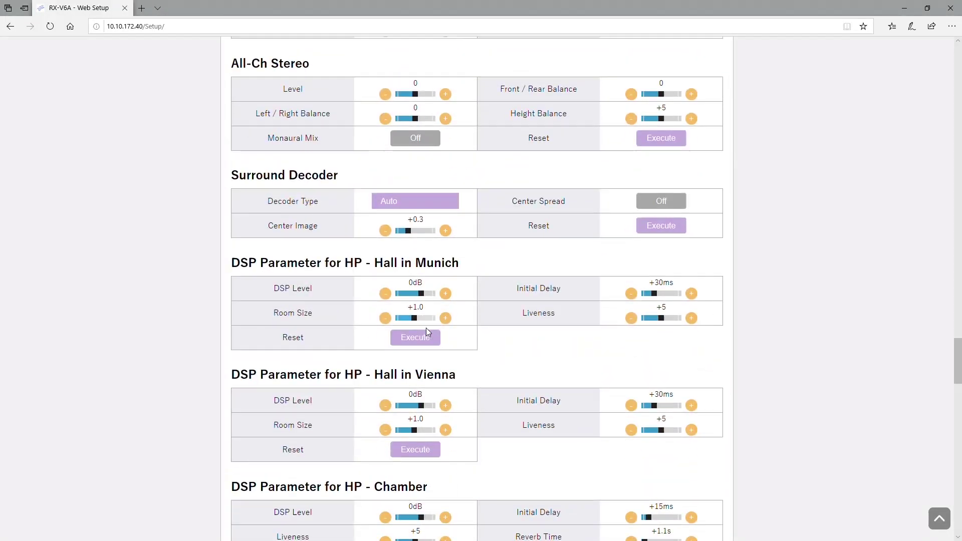
pyautogui.scroll(-16, 548, 271)
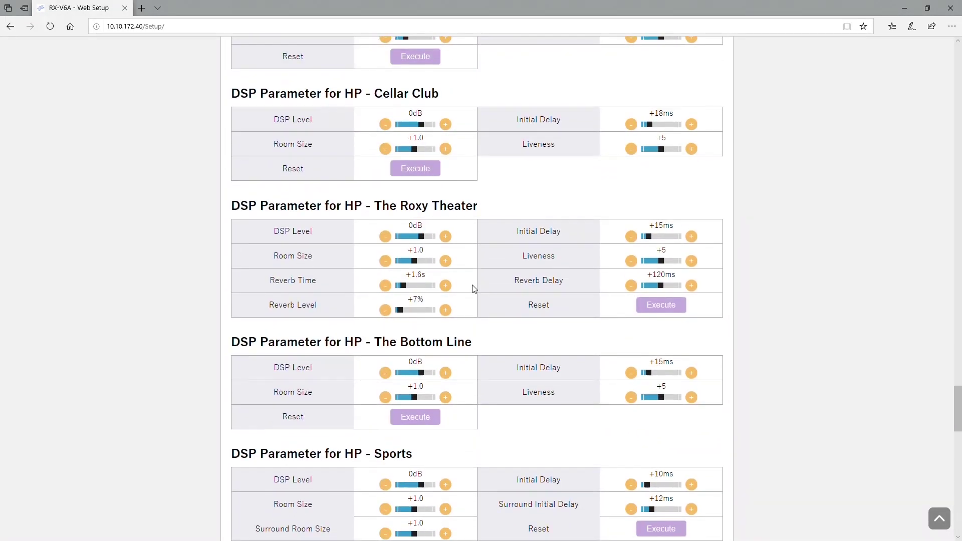
pyautogui.scroll(-15, 490, 286)
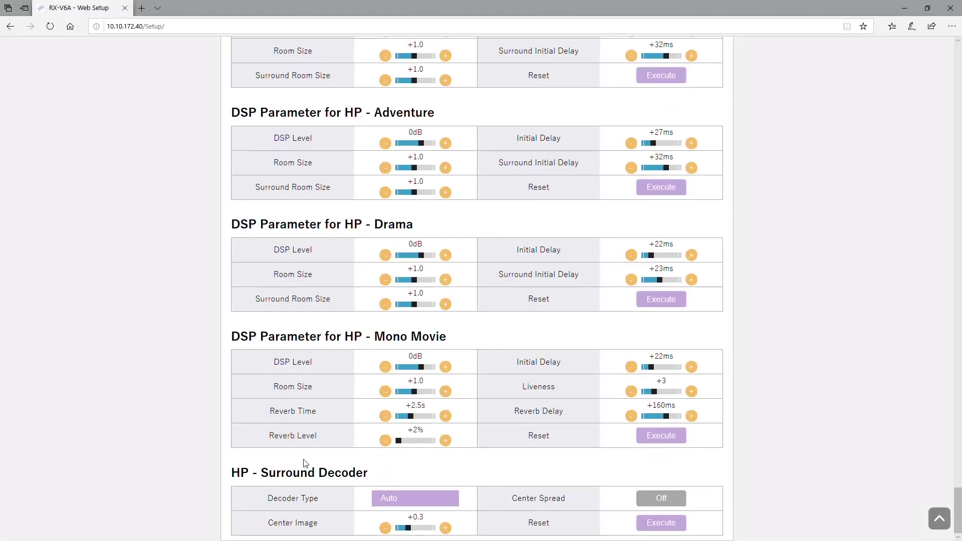
pyautogui.click(427, 503)
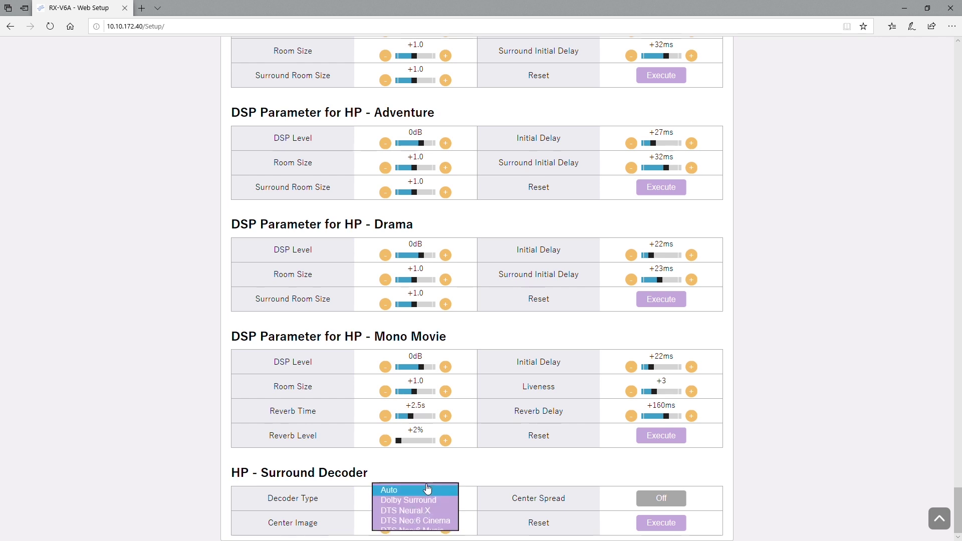
pyautogui.click(428, 489)
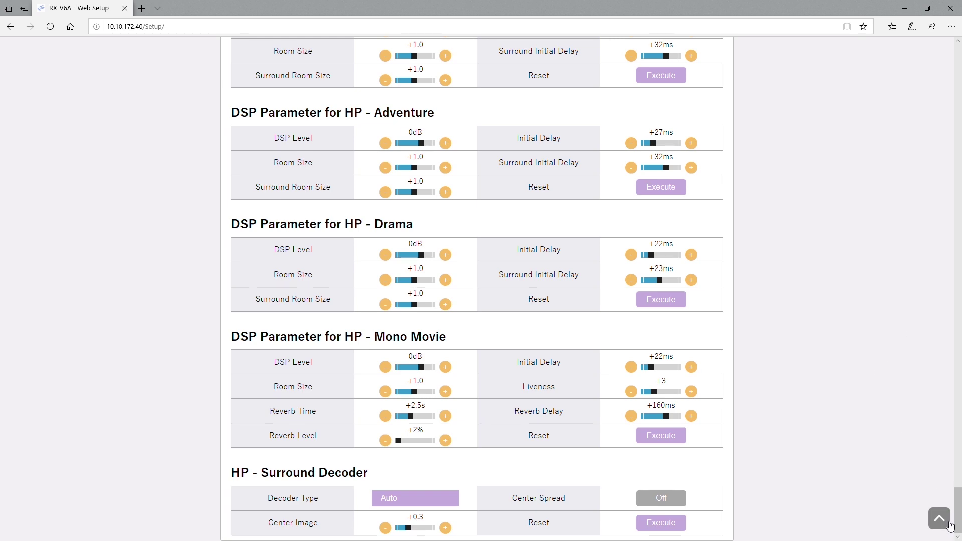
pyautogui.moveTo(955, 517); pyautogui.dragTo(957, 50)
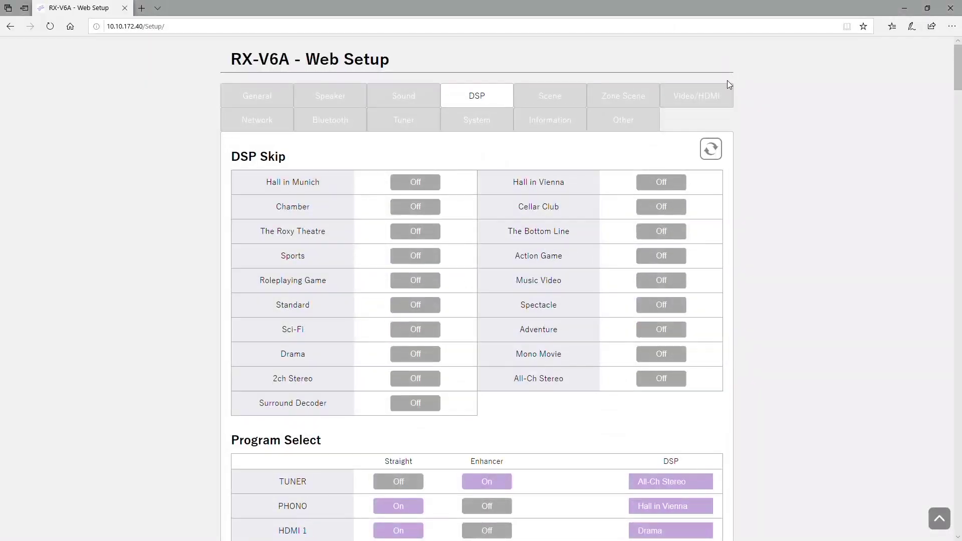
# - Open Scene settings, toggle Scene 1's HDMI Control recall off and on, and keep the name Movie Viewing
pyautogui.click(547, 100)
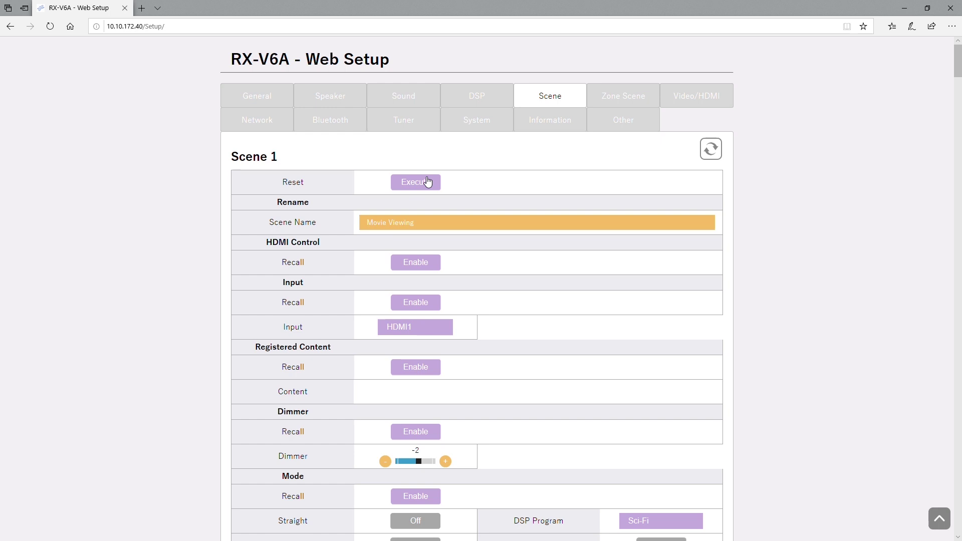
pyautogui.click(423, 270)
pyautogui.click(424, 268)
pyautogui.click(450, 230)
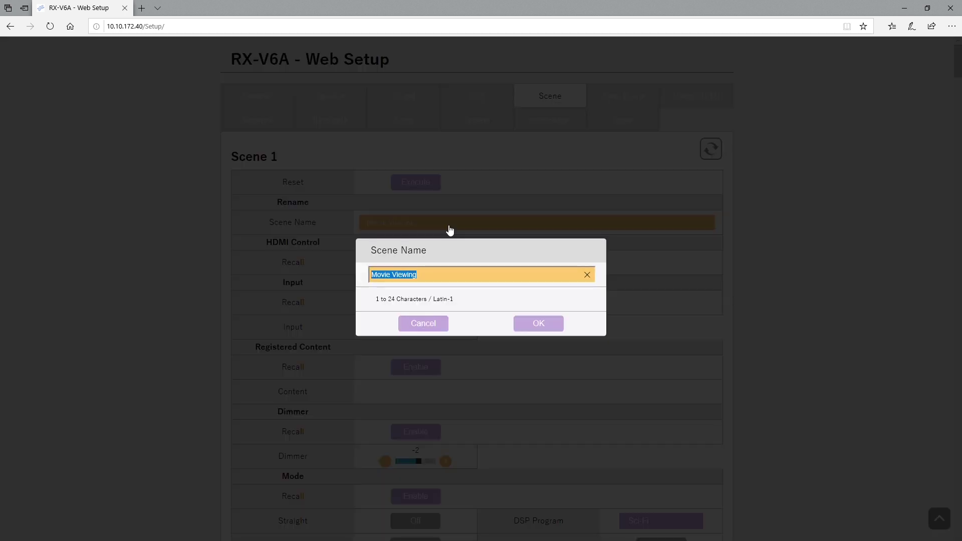
pyautogui.click(423, 325)
# - Switch Scene 1's Straight mode On, leaving its DSP Program unselected
pyautogui.scroll(-5, 456, 351)
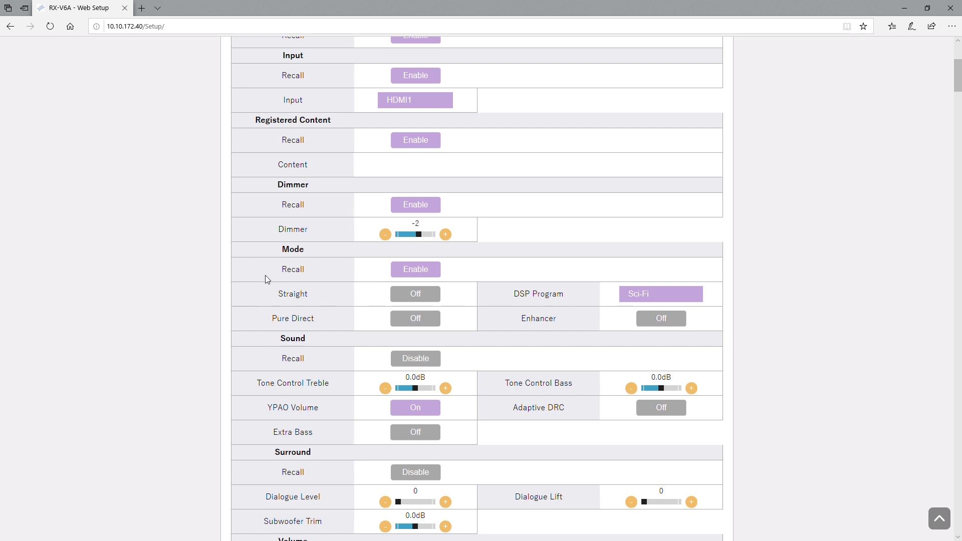
pyautogui.click(415, 299)
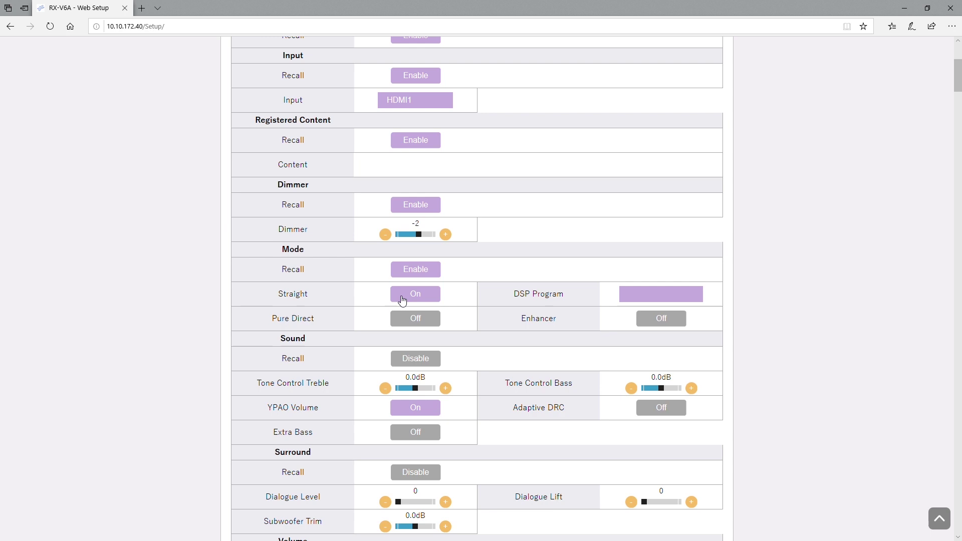
pyautogui.click(672, 297)
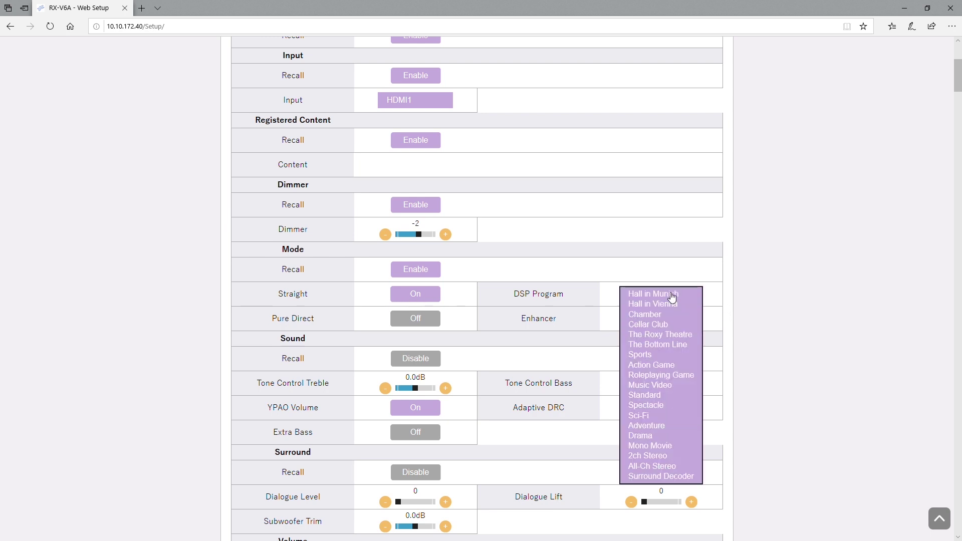
pyautogui.click(677, 279)
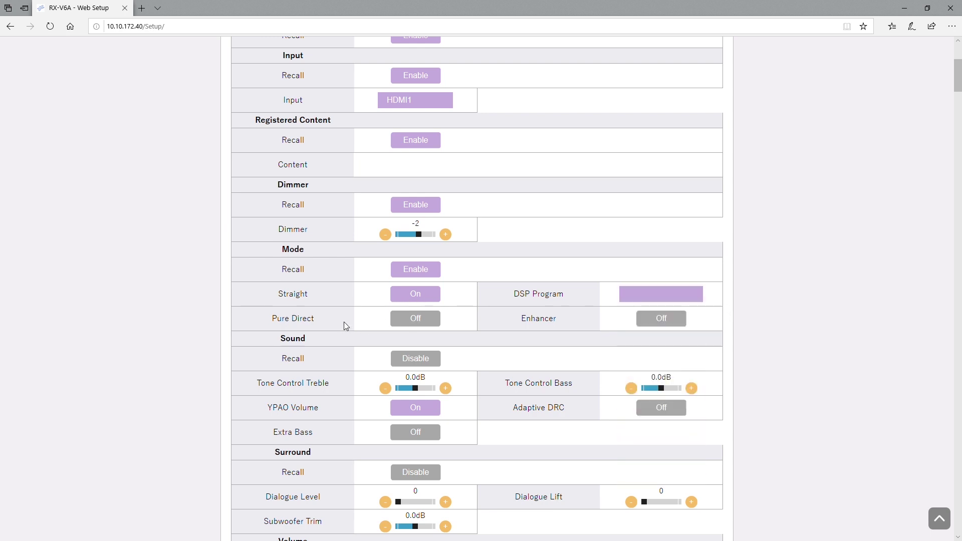
pyautogui.scroll(-15, 408, 300)
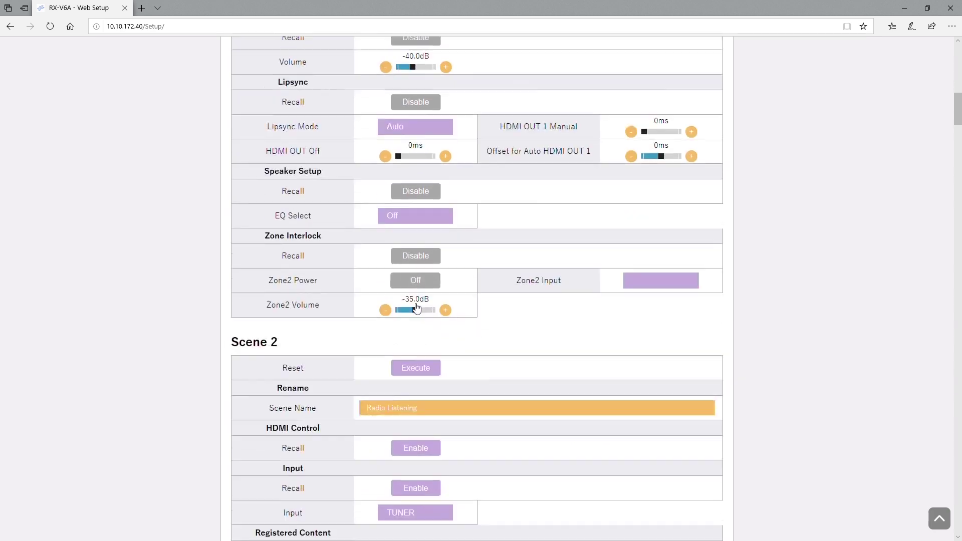
pyautogui.scroll(-20, 465, 335)
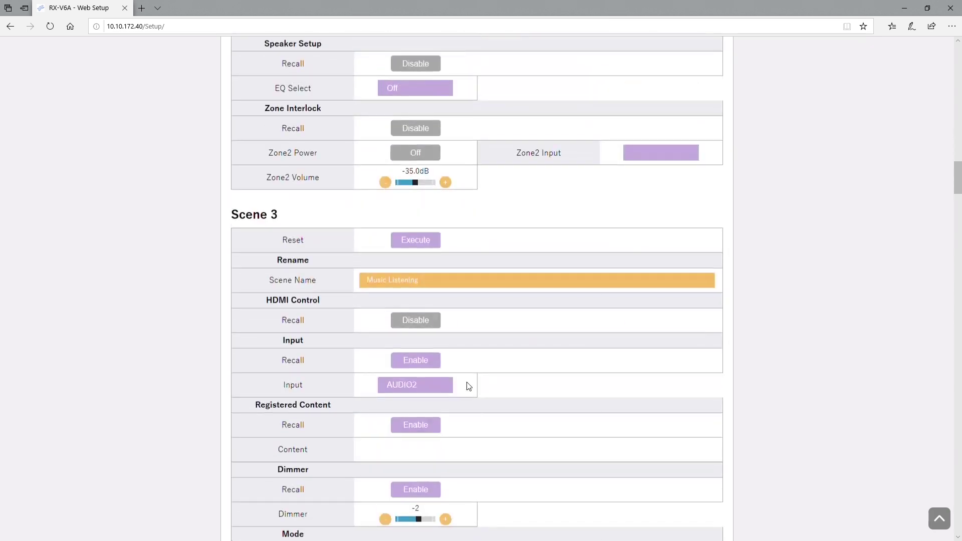
pyautogui.scroll(-20, 467, 362)
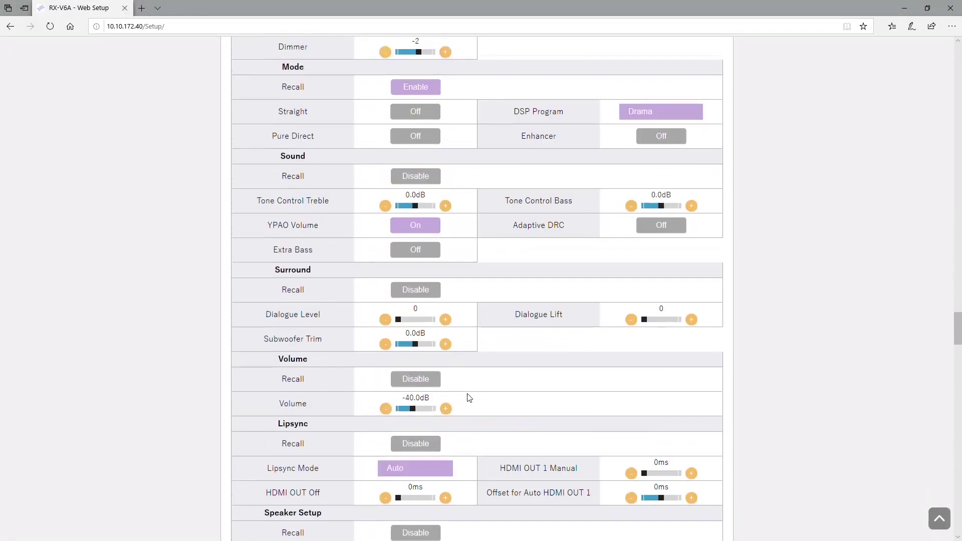
pyautogui.scroll(-20, 476, 411)
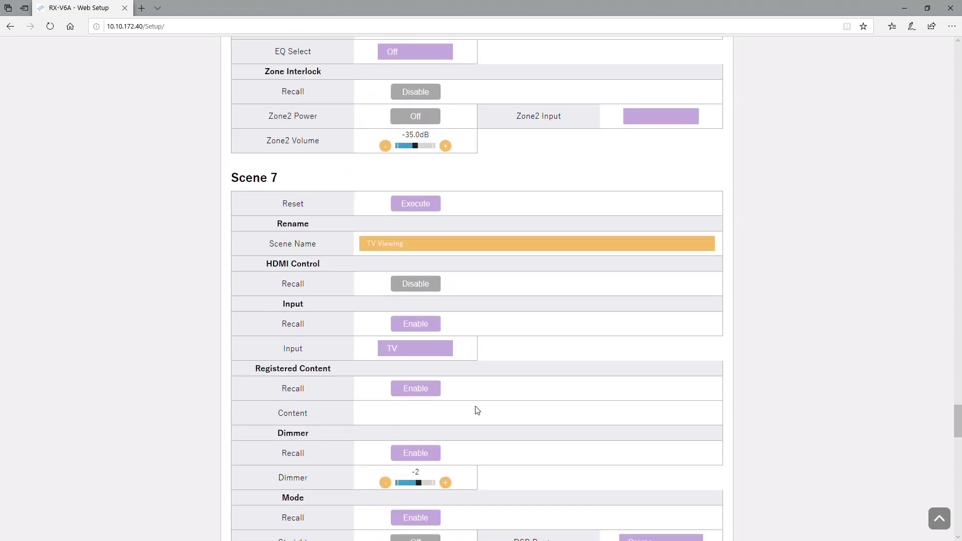
pyautogui.scroll(-9, 476, 421)
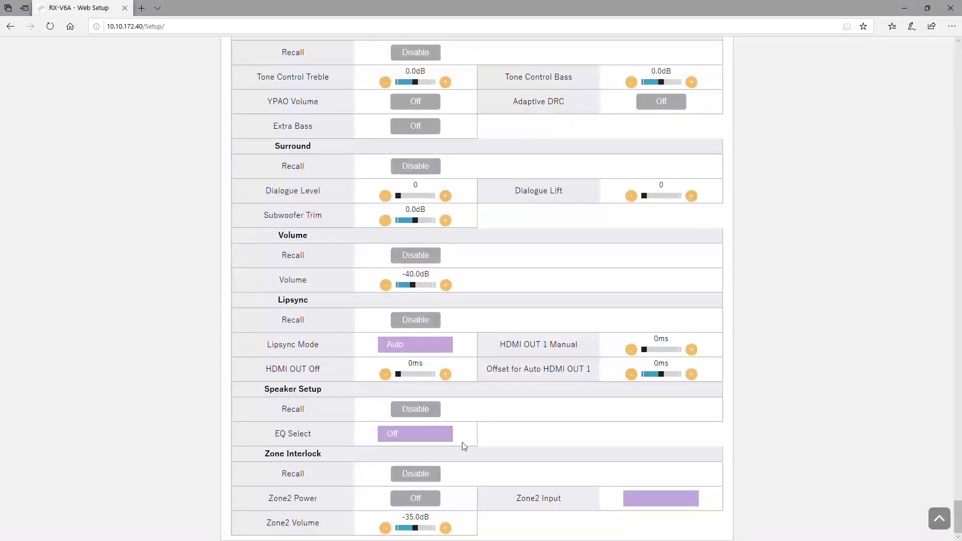
pyautogui.scroll(-15, 470, 436)
pyautogui.scroll(9, 470, 431)
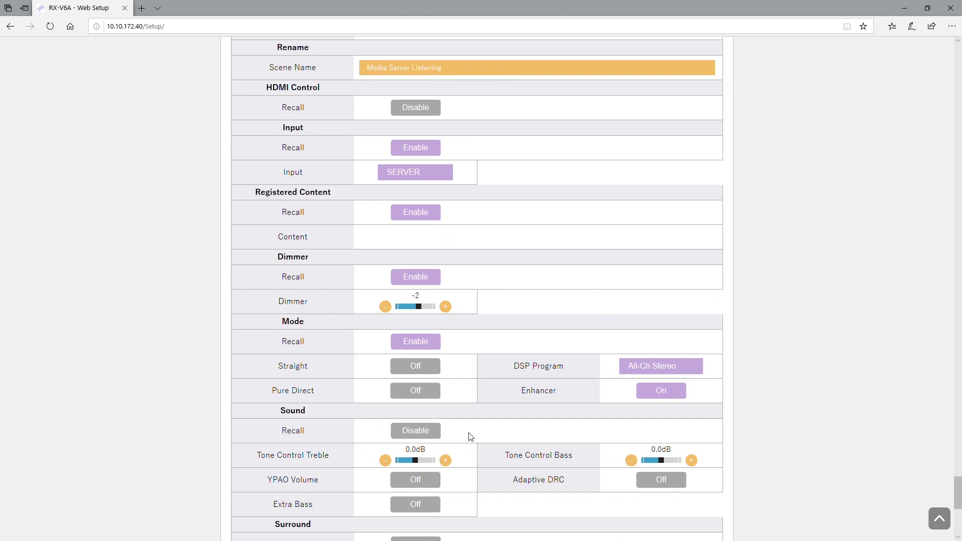
pyautogui.doubleClick(274, 230)
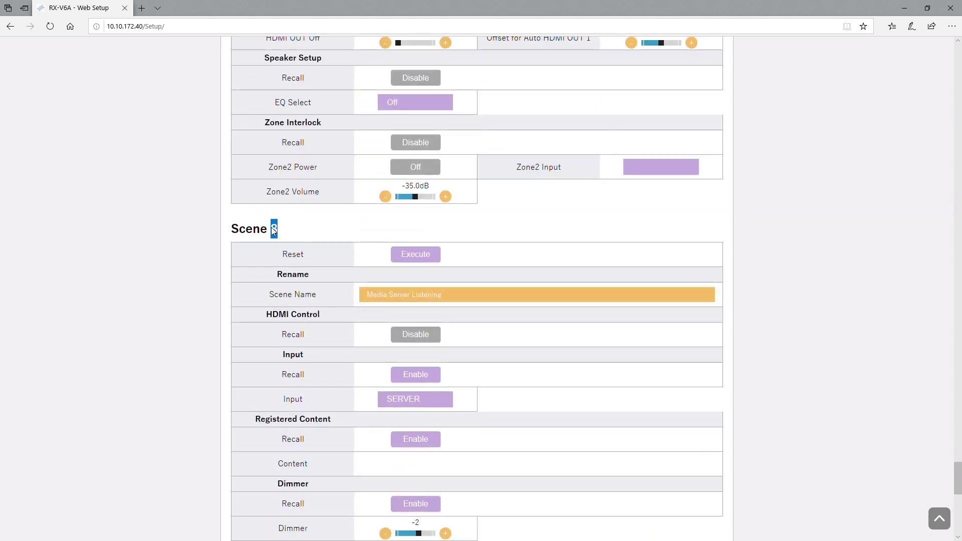
pyautogui.click(616, 229)
pyautogui.scroll(-10, 702, 315)
pyautogui.moveTo(955, 448); pyautogui.dragTo(958, 55)
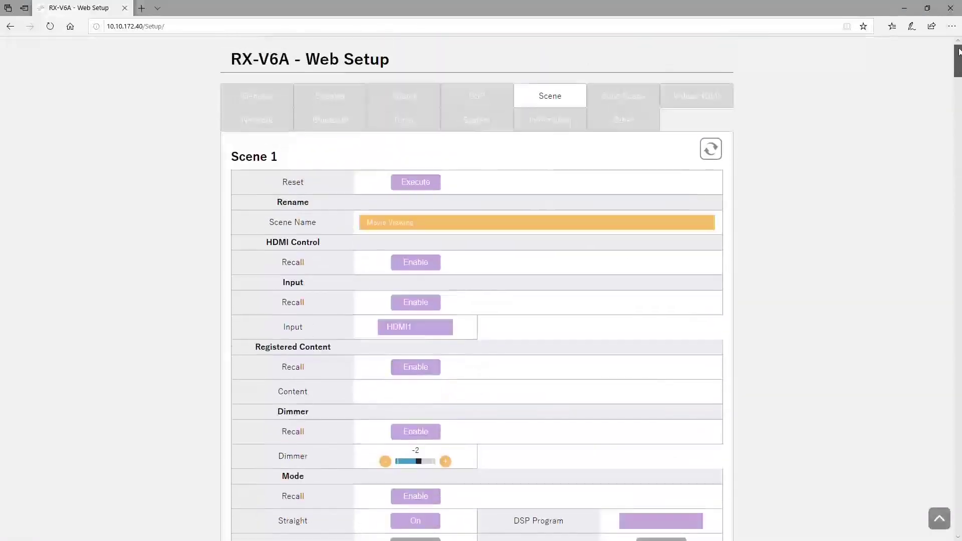
# - Open Zone Scene, keep Scene 1's input AUDIO1 and tone control Auto, and try a Treble + step
pyautogui.click(627, 97)
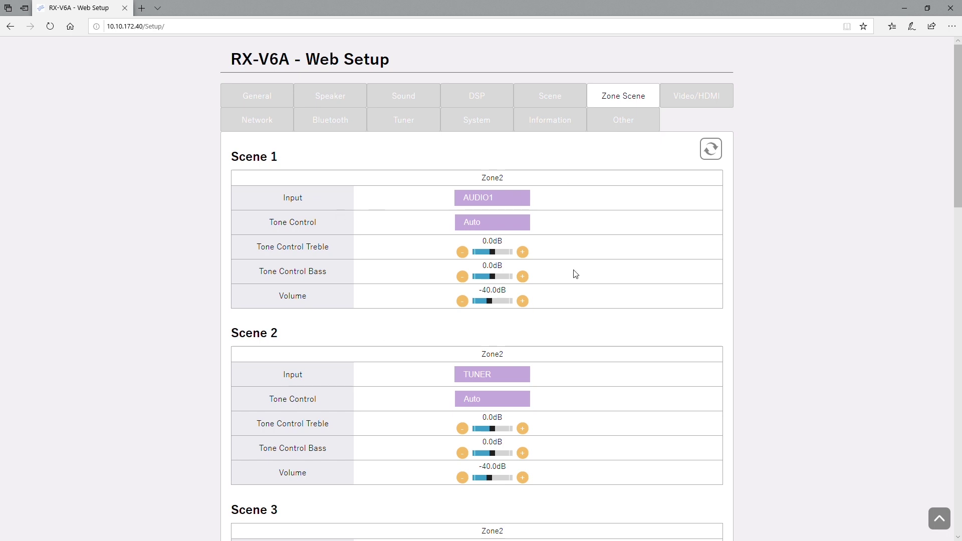
pyautogui.click(486, 200)
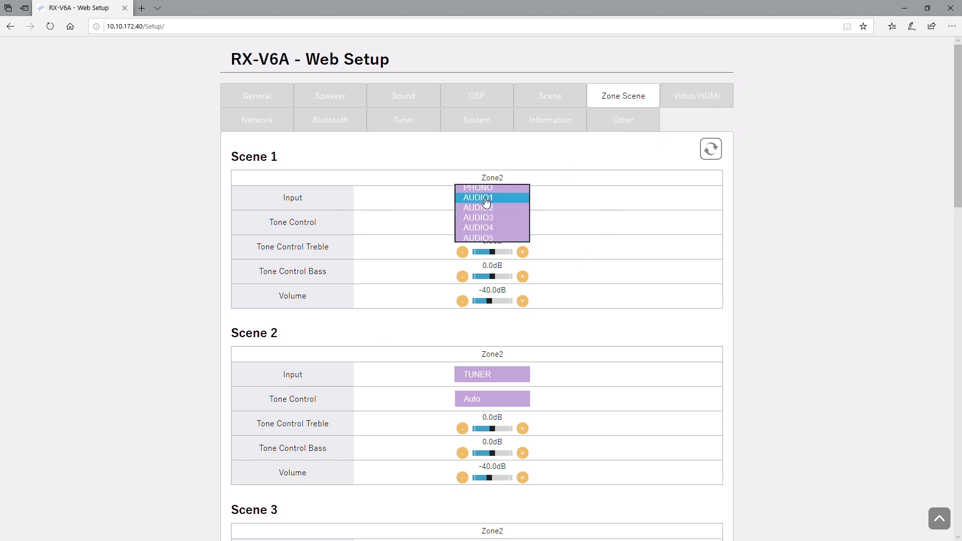
pyautogui.click(486, 200)
pyautogui.click(479, 227)
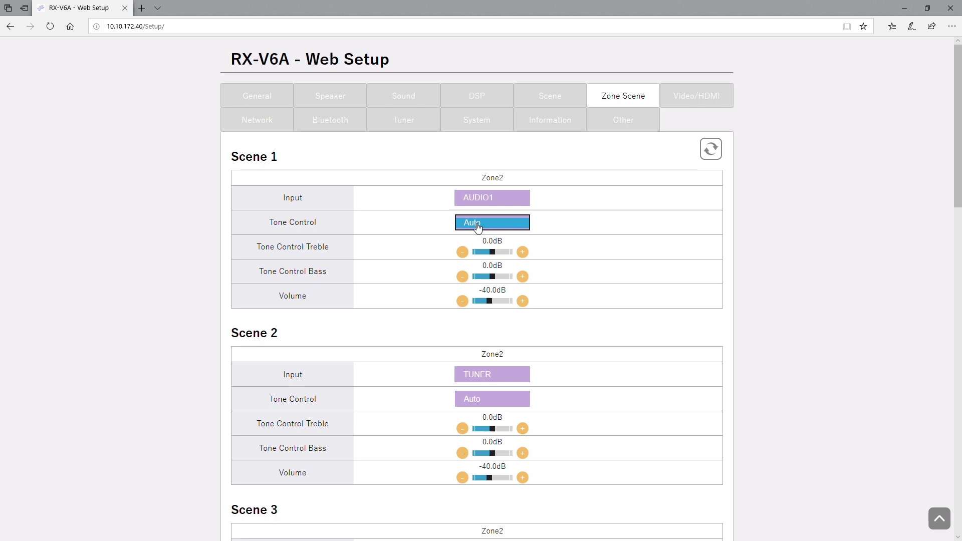
pyautogui.click(479, 223)
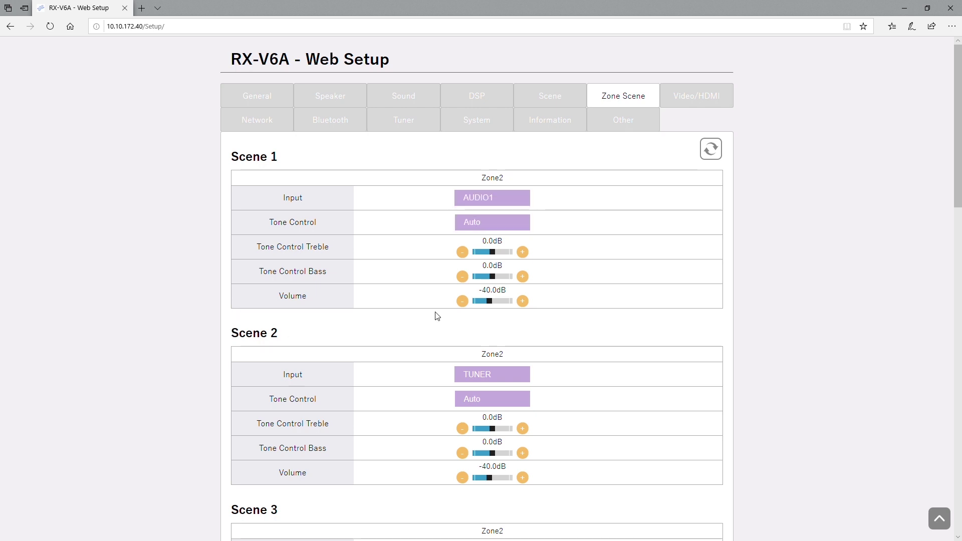
pyautogui.click(495, 253)
# - Scroll down to the Scene 8 heading, highlight it, and return to the top
pyautogui.scroll(-10, 363, 395)
pyautogui.scroll(-9, 382, 414)
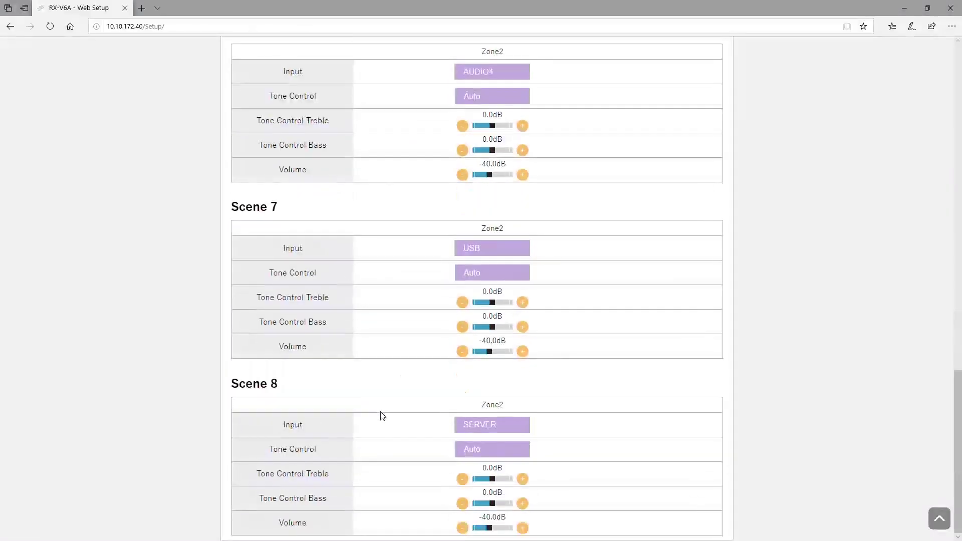
pyautogui.moveTo(296, 388); pyautogui.dragTo(232, 389)
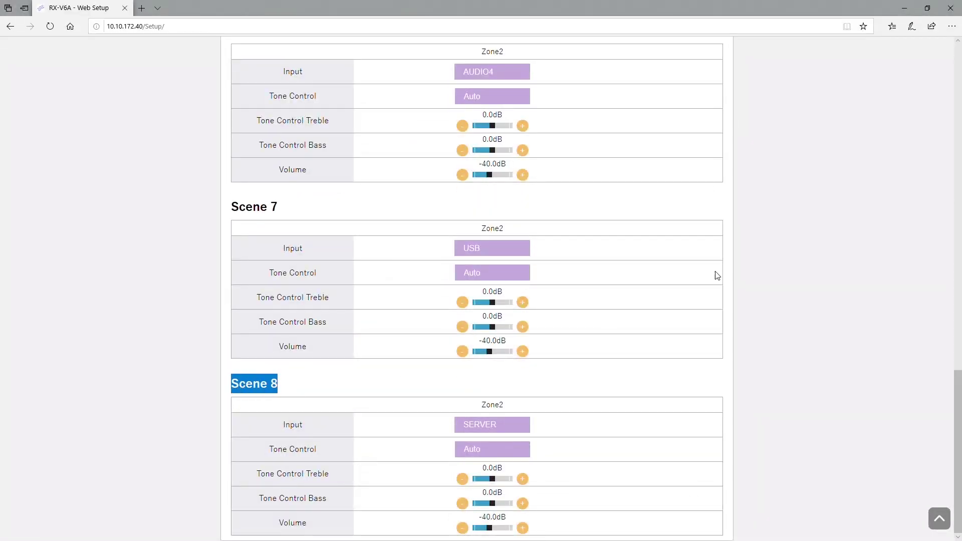
pyautogui.scroll(20, 816, 235)
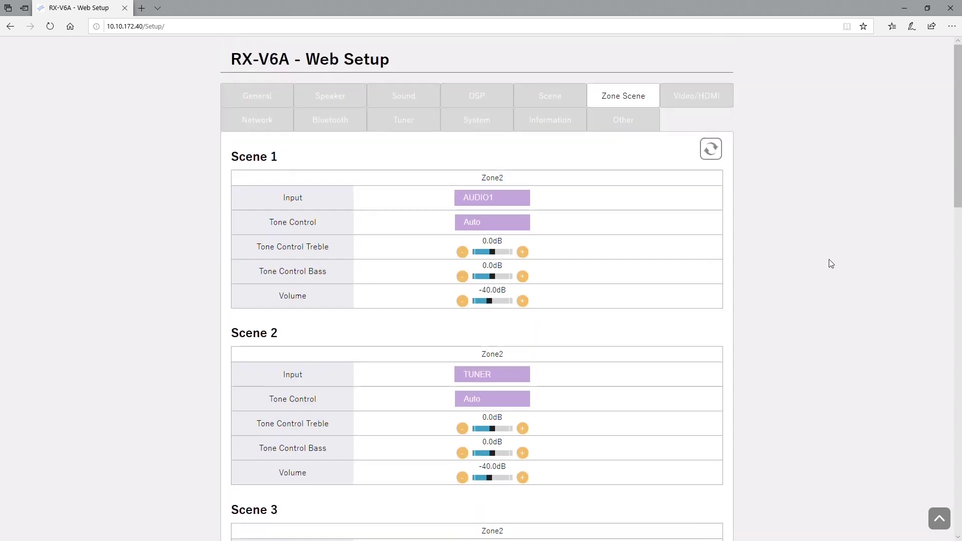
# - Open the Video/HDMI settings and toggle HDMI Control off and back on
pyautogui.click(719, 100)
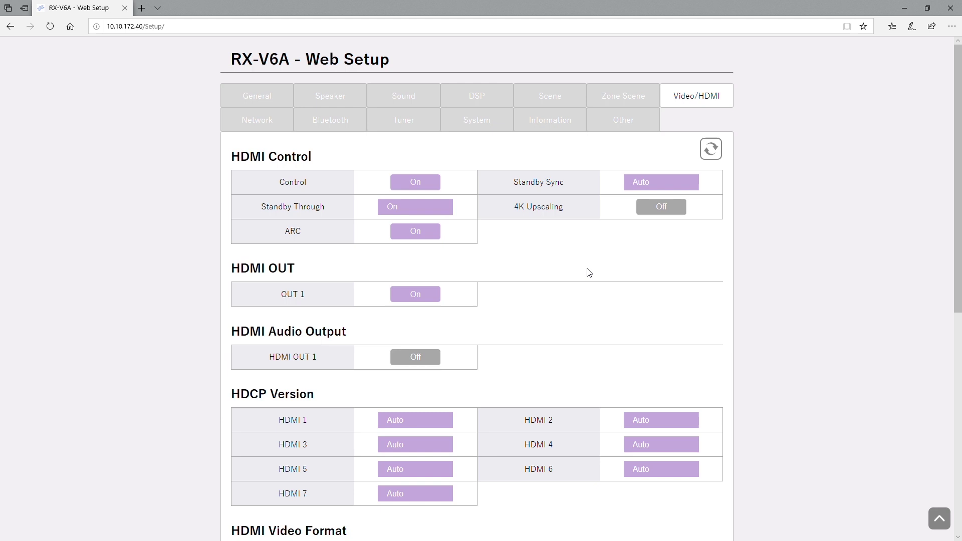
pyautogui.click(423, 188)
pyautogui.click(422, 187)
# - Keep HDMI 1's HDCP version at Auto and PHONO's video output Off
pyautogui.scroll(-3, 664, 256)
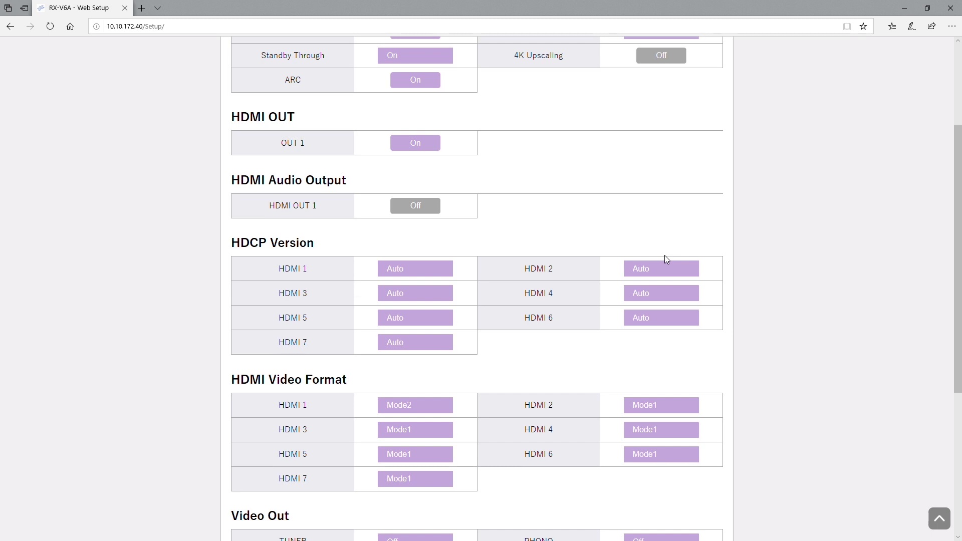
pyautogui.scroll(-2, 665, 256)
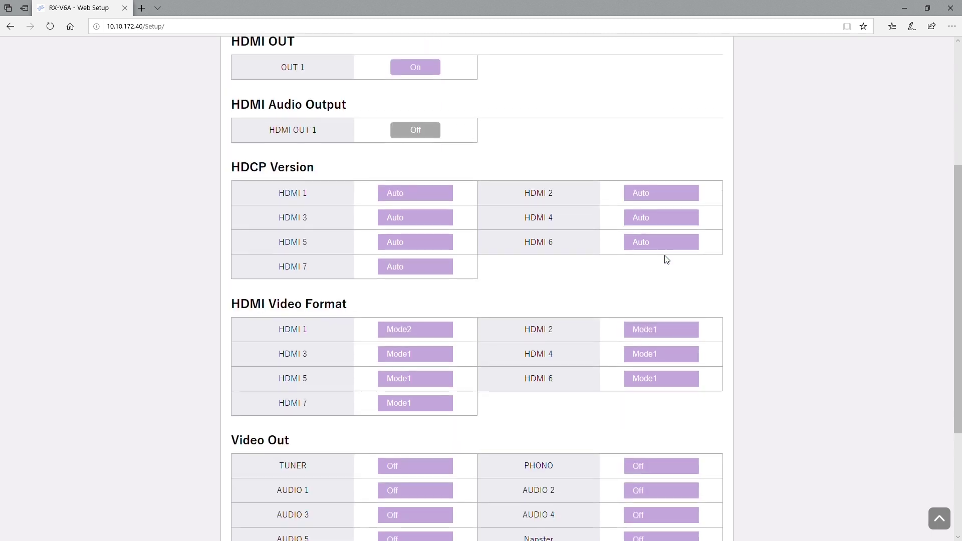
pyautogui.click(404, 196)
pyautogui.click(405, 194)
pyautogui.scroll(-4, 785, 398)
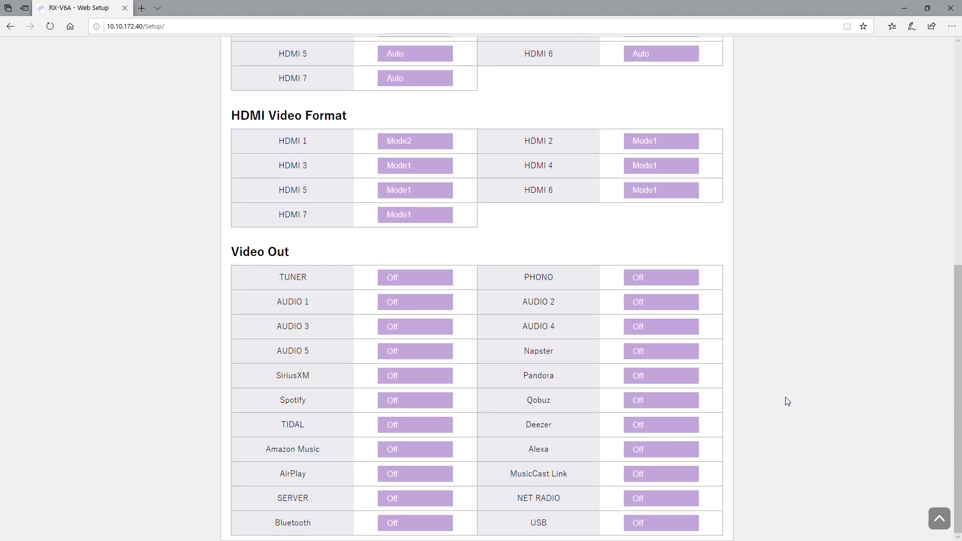
pyautogui.click(645, 286)
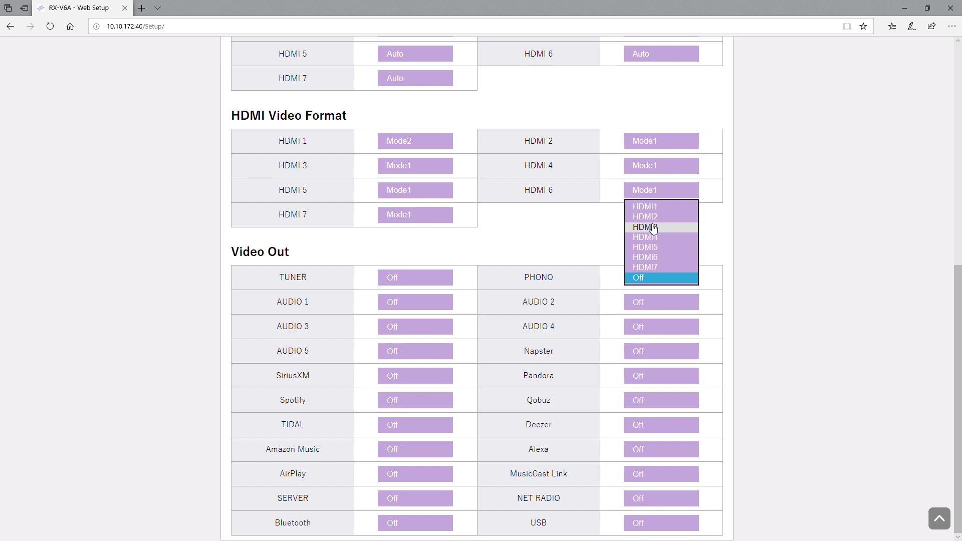
pyautogui.click(643, 281)
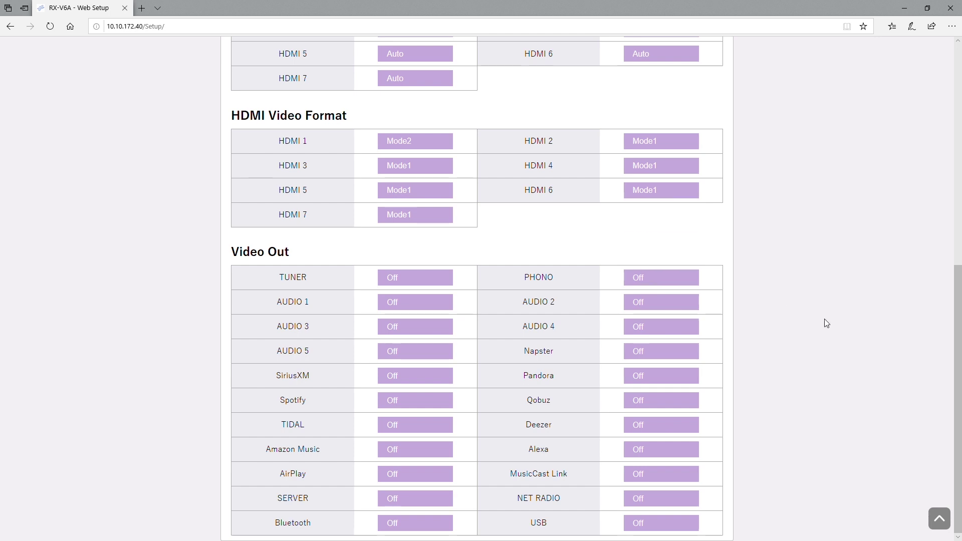
pyautogui.scroll(8, 850, 363)
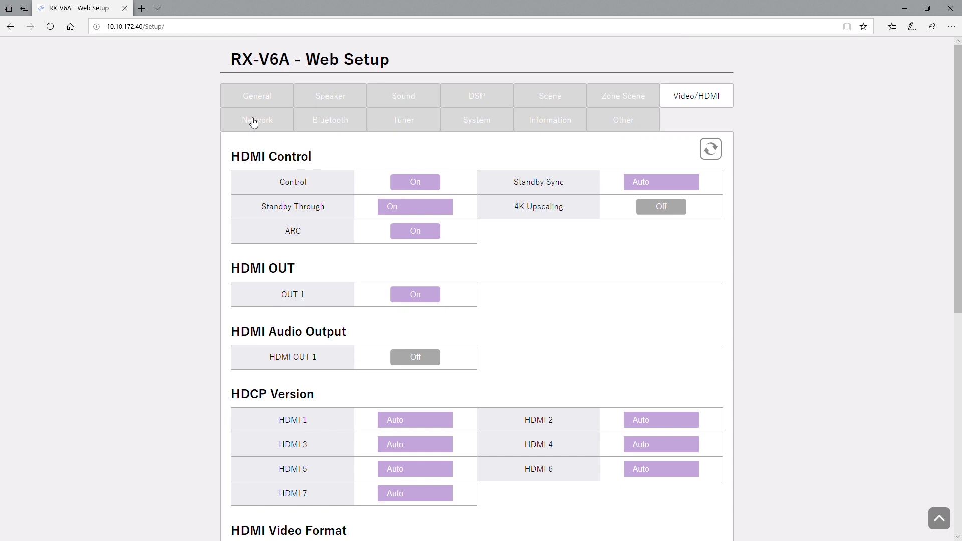
# - Open the Network settings and review the YNCA Port, leaving it at 50000
pyautogui.click(254, 120)
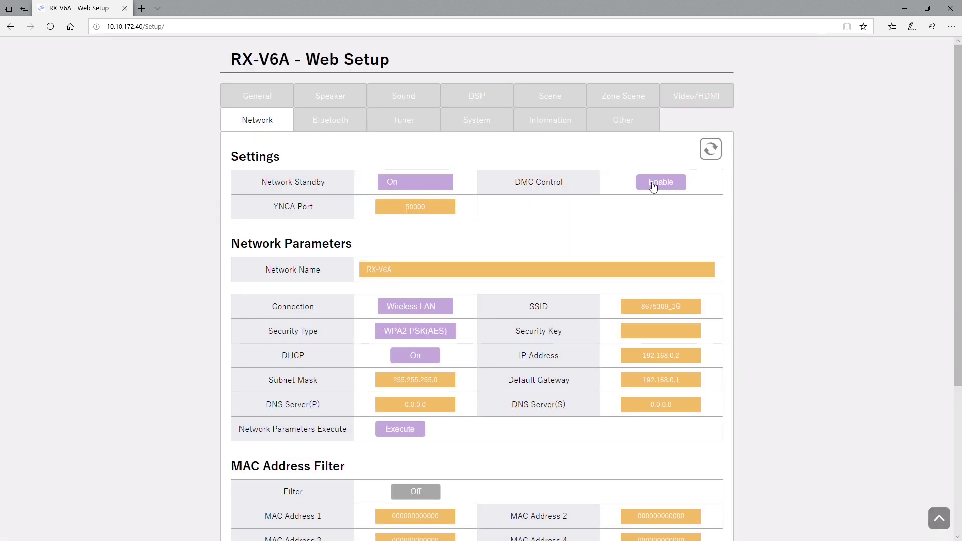
pyautogui.click(428, 214)
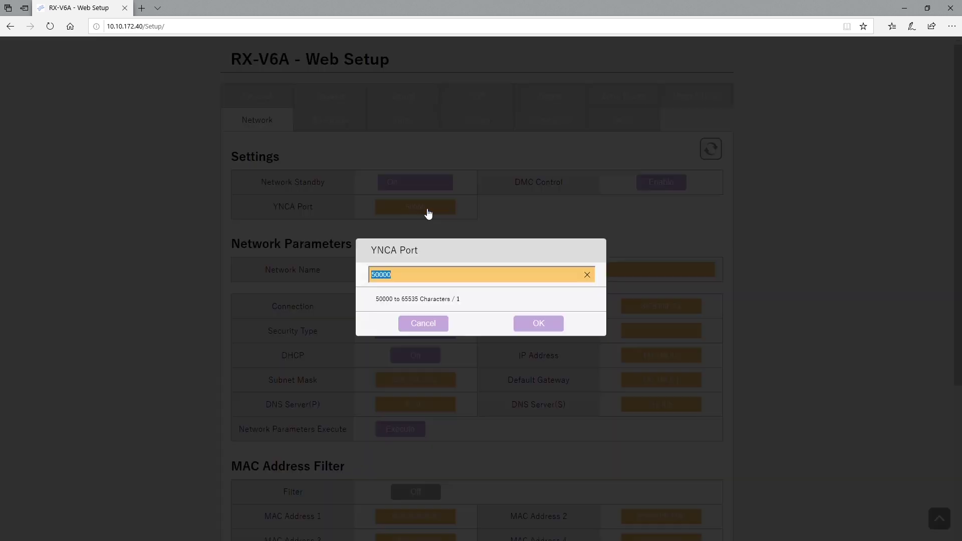
pyautogui.click(425, 325)
pyautogui.scroll(-3, 428, 329)
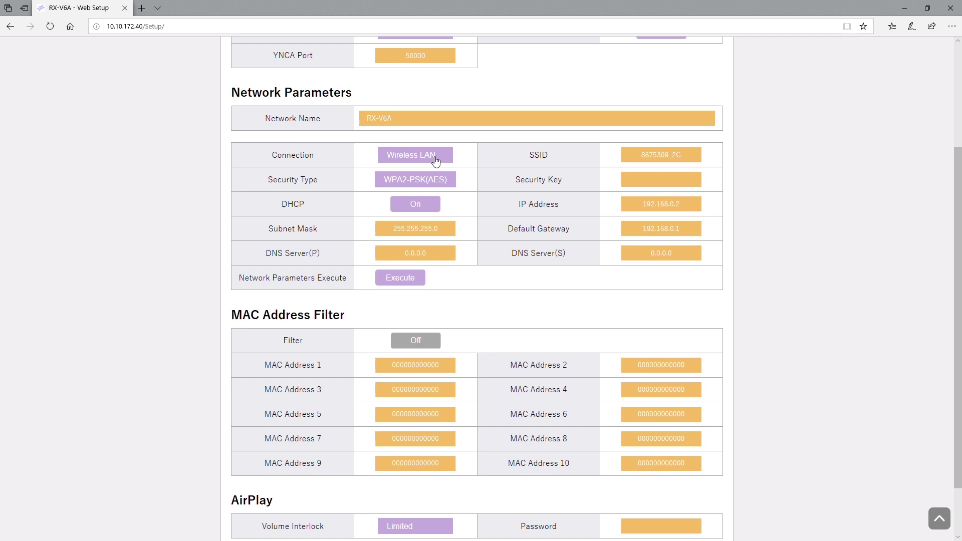
# - Keep Wireless LAN as the connection and confirm the network name RX-V6A unchanged
pyautogui.click(434, 160)
pyautogui.click(434, 160)
pyautogui.click(470, 126)
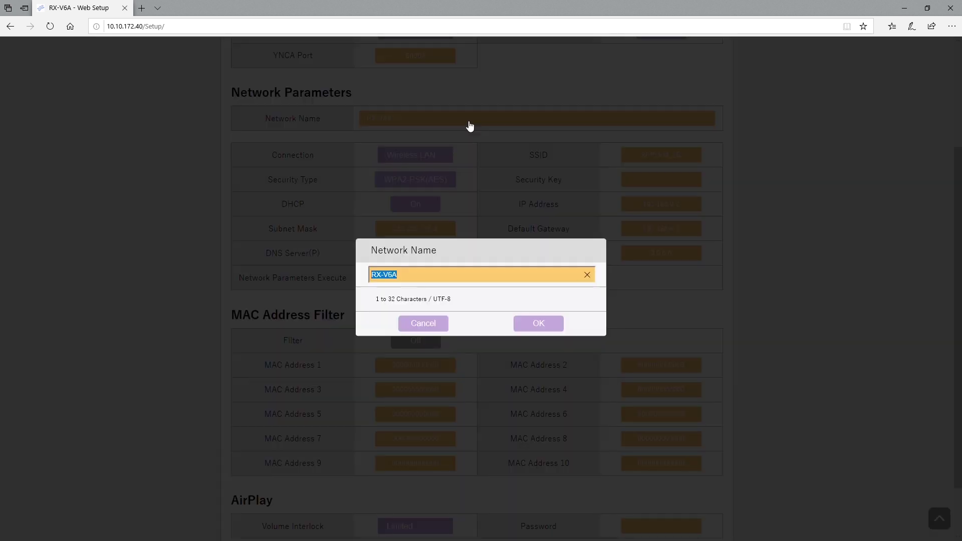
pyautogui.click(539, 324)
pyautogui.scroll(-1, 538, 326)
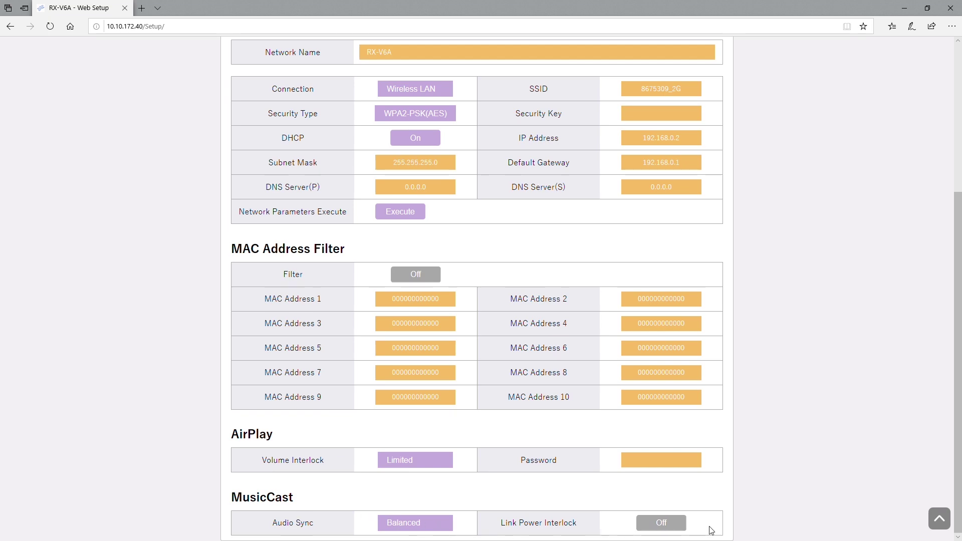
pyautogui.scroll(2, 751, 289)
pyautogui.scroll(2, 753, 288)
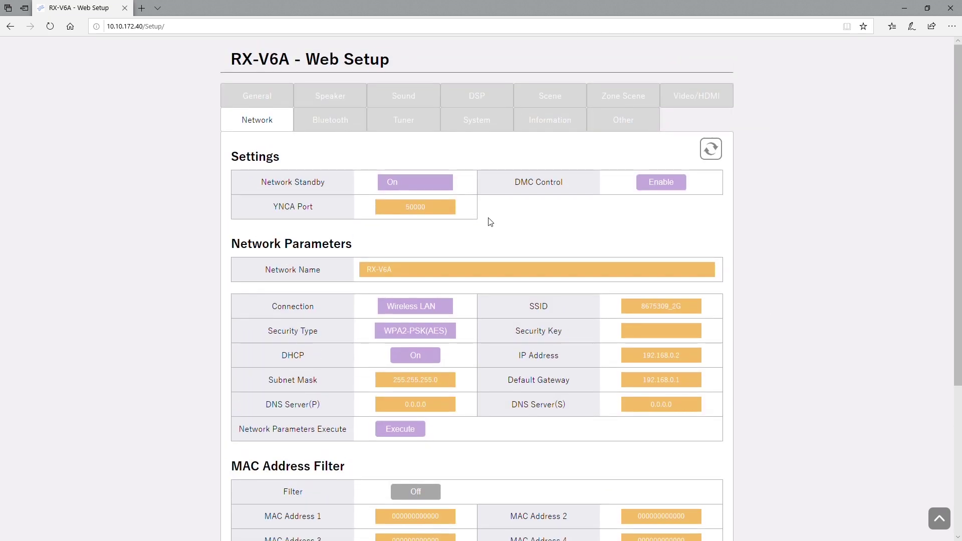
# - Open Bluetooth settings and switch the Transmitter On briefly, then back Off
pyautogui.click(314, 123)
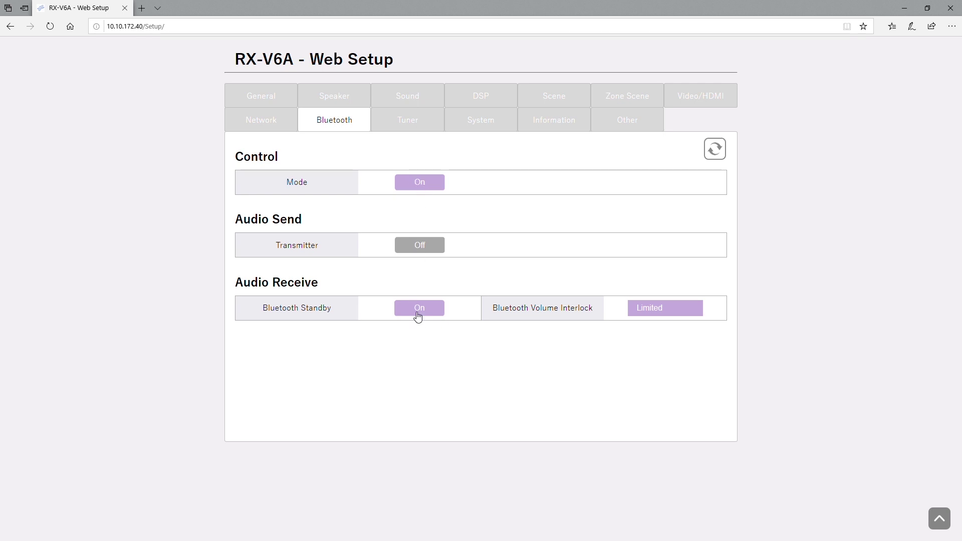
pyautogui.click(435, 252)
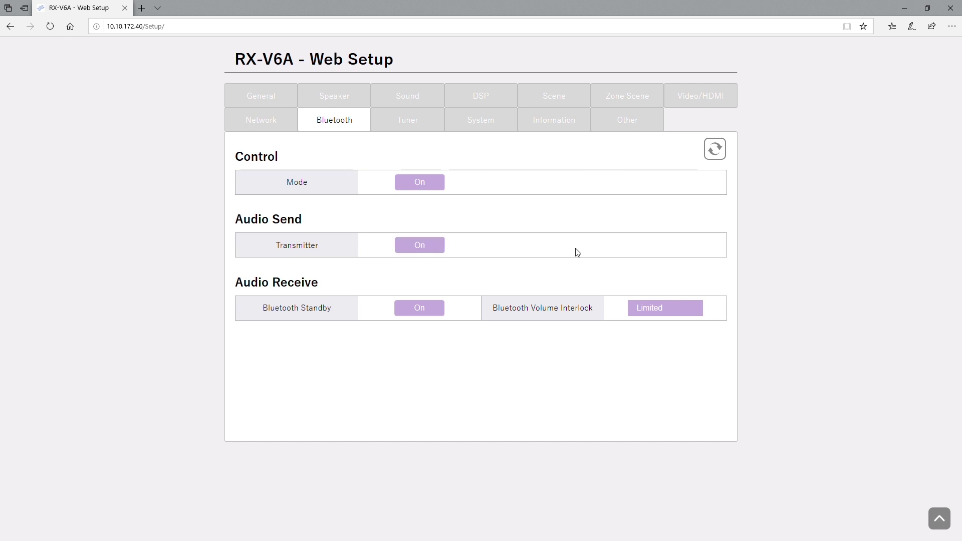
pyautogui.click(426, 252)
# - Keep FM mode Stereo, set AM to 1300kHz, and tune FM down to 95.50MHz
pyautogui.click(410, 120)
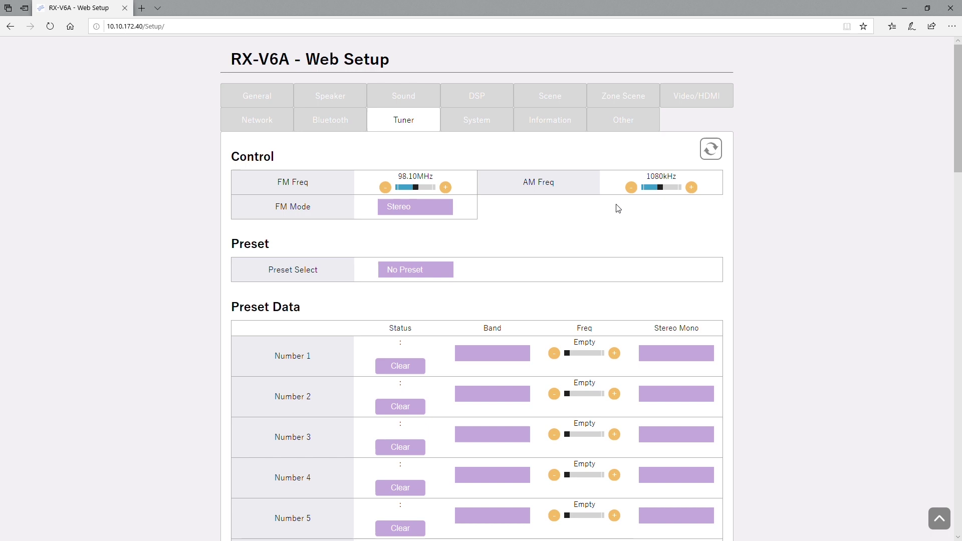
pyautogui.click(410, 211)
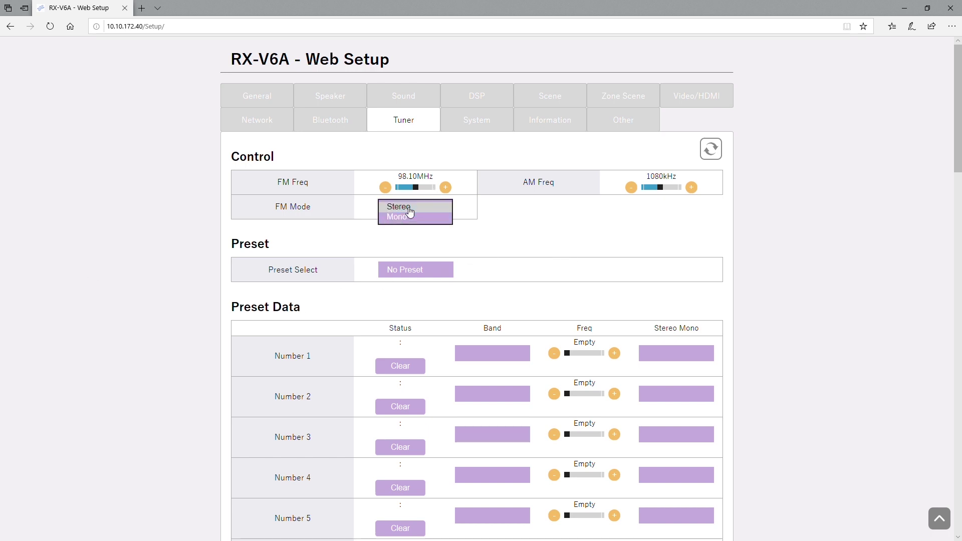
pyautogui.click(409, 208)
pyautogui.moveTo(658, 187)
pyautogui.mouseDown()
pyautogui.moveTo(670, 189)
pyautogui.moveTo(658, 188)
pyautogui.mouseUp()
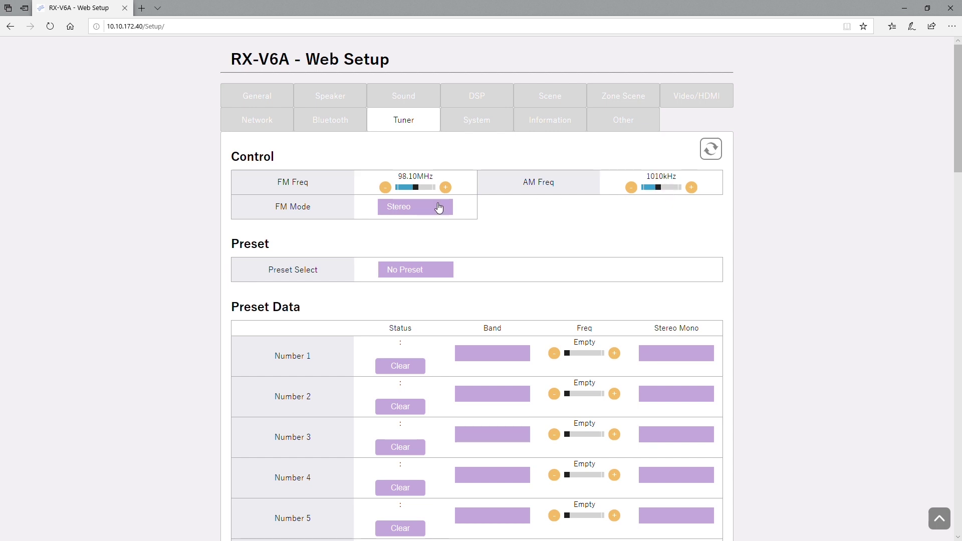
pyautogui.moveTo(419, 189); pyautogui.dragTo(416, 191)
# - Go to the System page and view Zone2's rename box, cancelling without changes
pyautogui.click(496, 122)
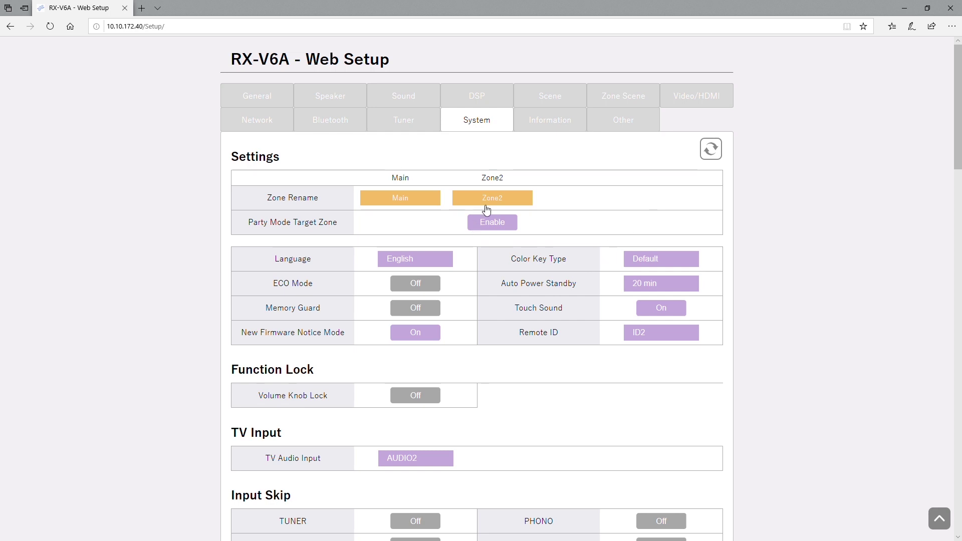
pyautogui.click(496, 201)
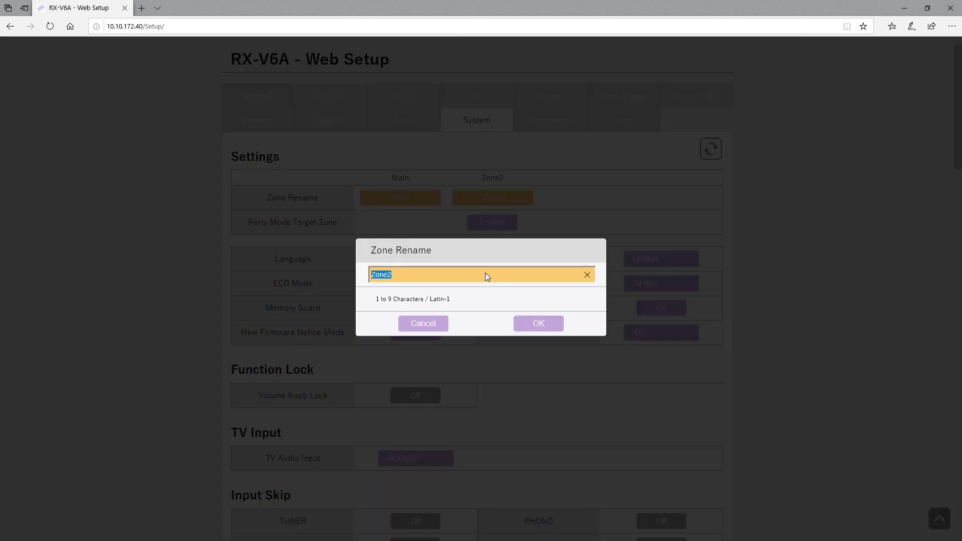
pyautogui.click(438, 323)
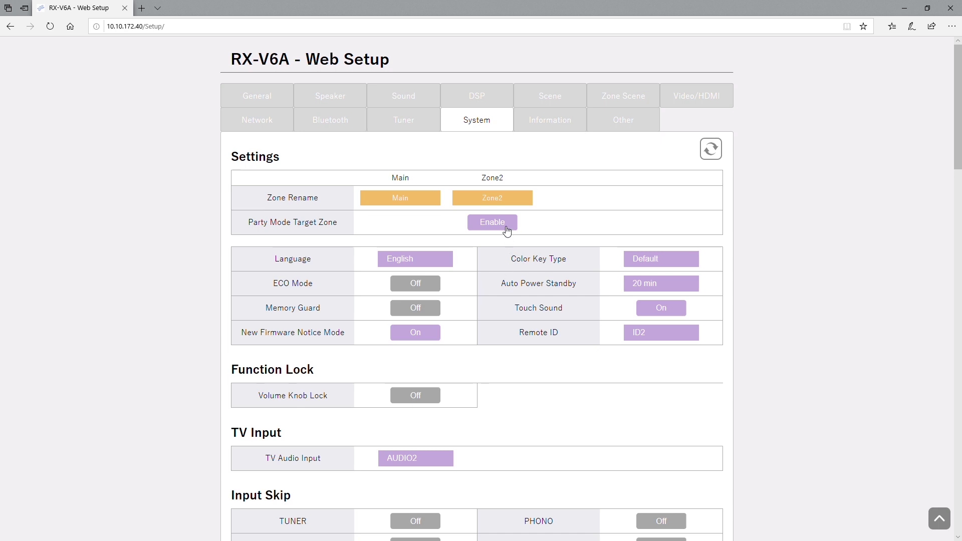
# - Review the standby and TV input settings, keeping Auto Power Standby at 20 min and TV Audio Input on AUDIO2
pyautogui.scroll(-2, 421, 320)
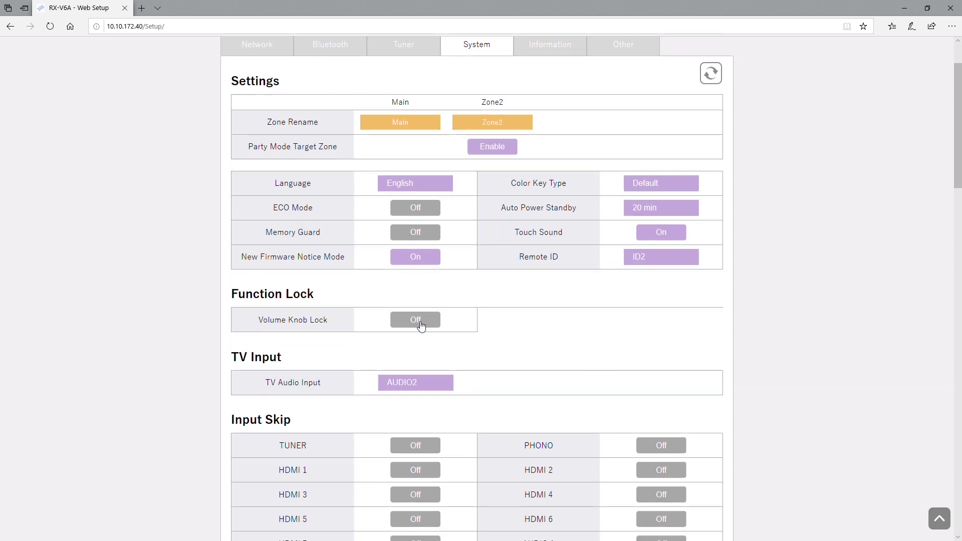
pyautogui.click(665, 208)
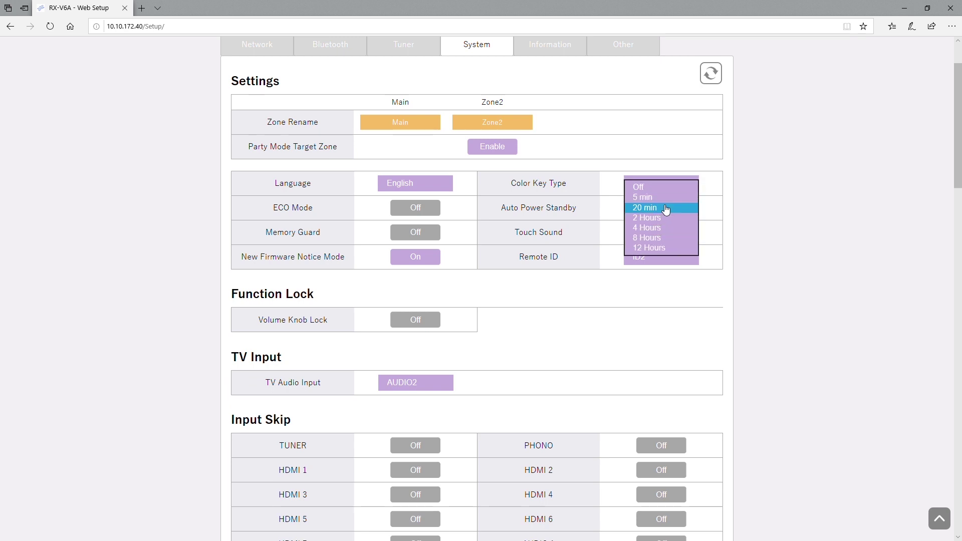
pyautogui.click(666, 208)
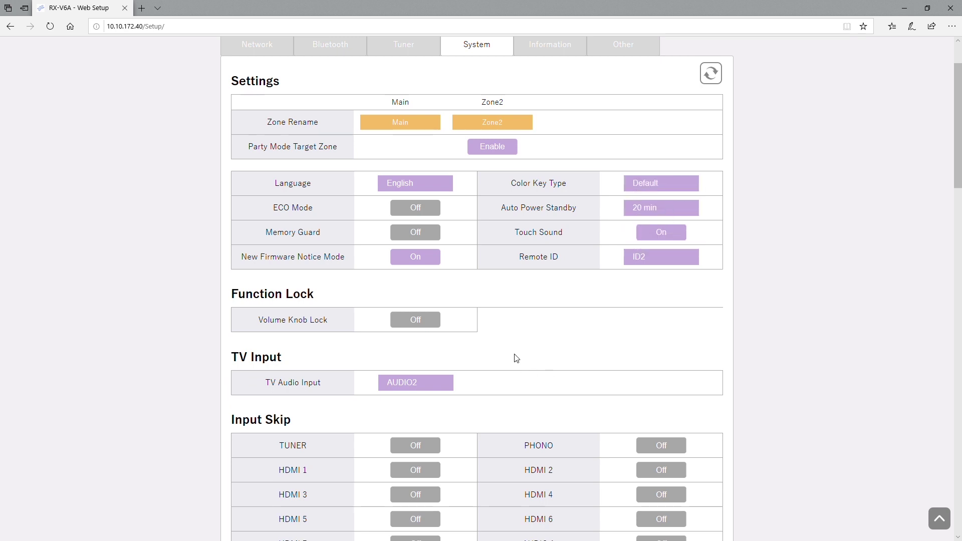
pyautogui.scroll(-2, 416, 329)
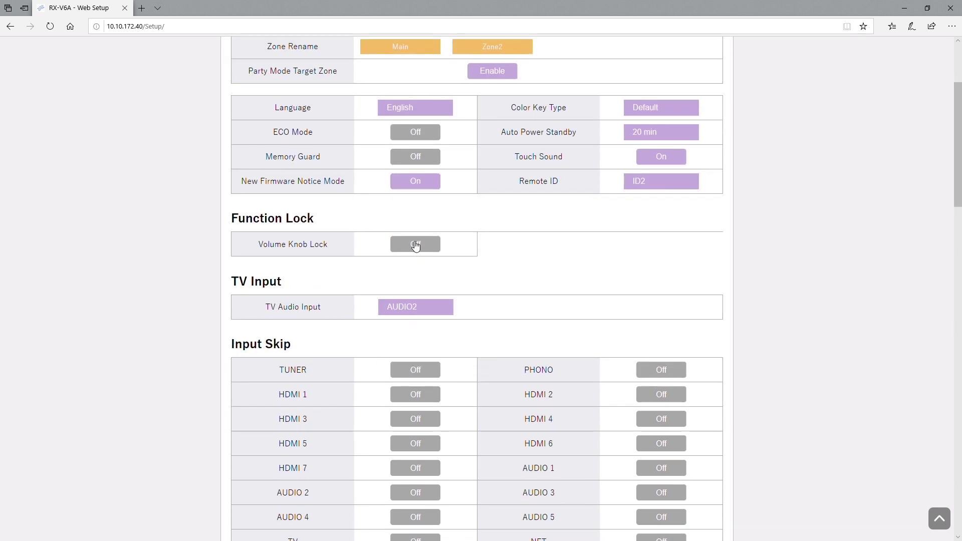
pyautogui.scroll(-3, 415, 246)
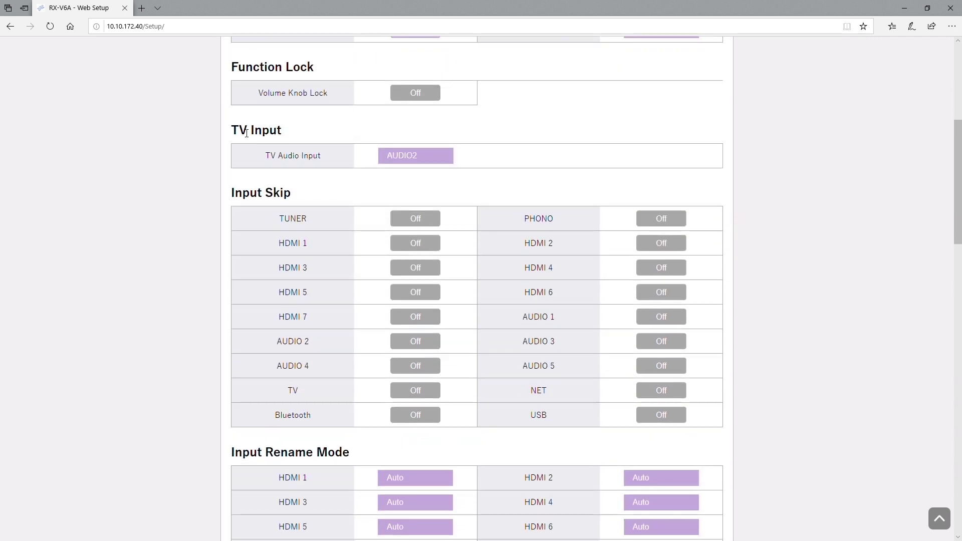
pyautogui.click(416, 160)
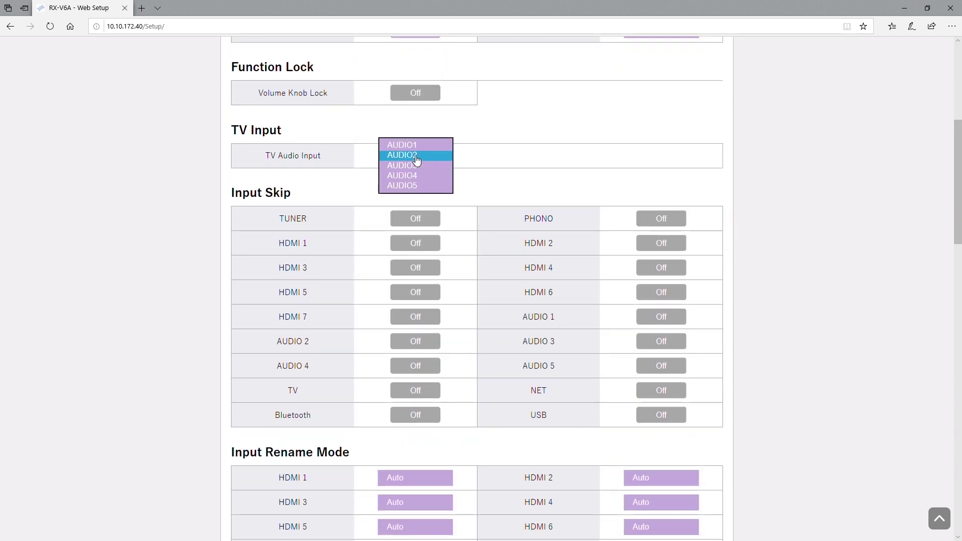
pyautogui.click(416, 156)
# - Leave HDMI 1's rename mode on Auto and confirm HDMI 3's name unchanged
pyautogui.scroll(-2, 501, 236)
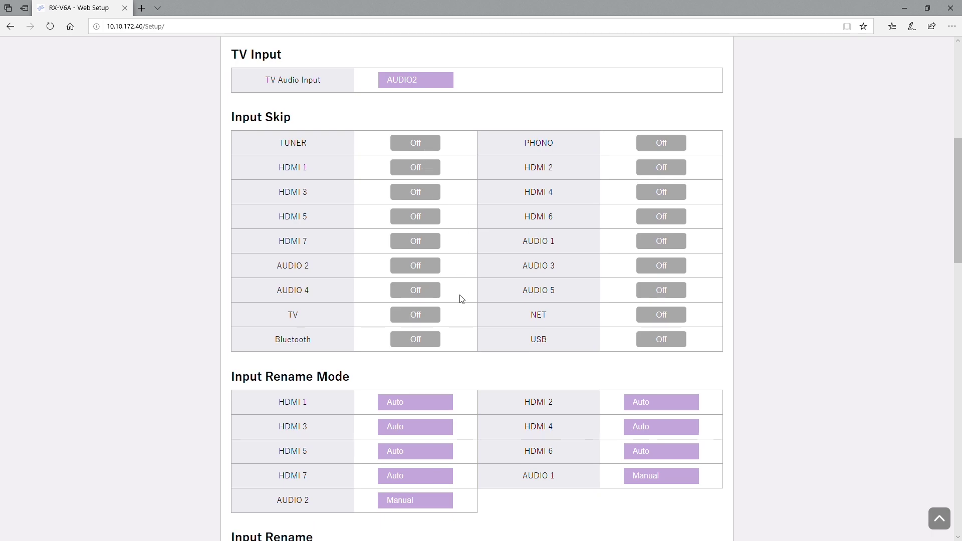
pyautogui.scroll(-7, 398, 317)
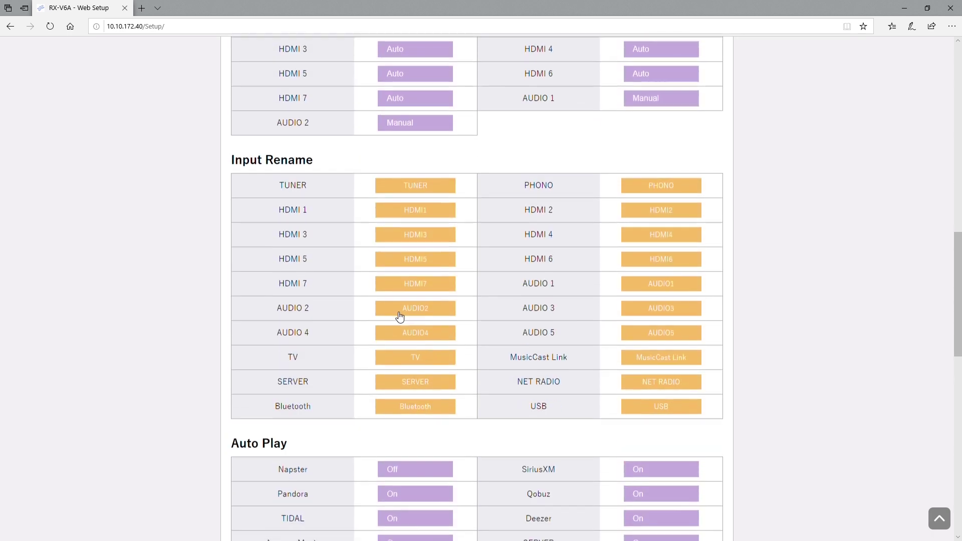
pyautogui.scroll(3, 400, 317)
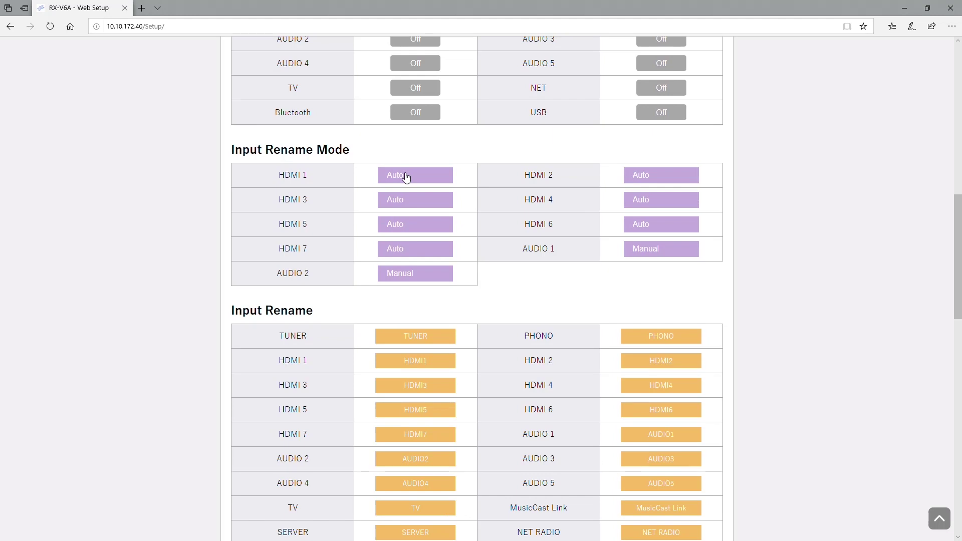
pyautogui.click(406, 177)
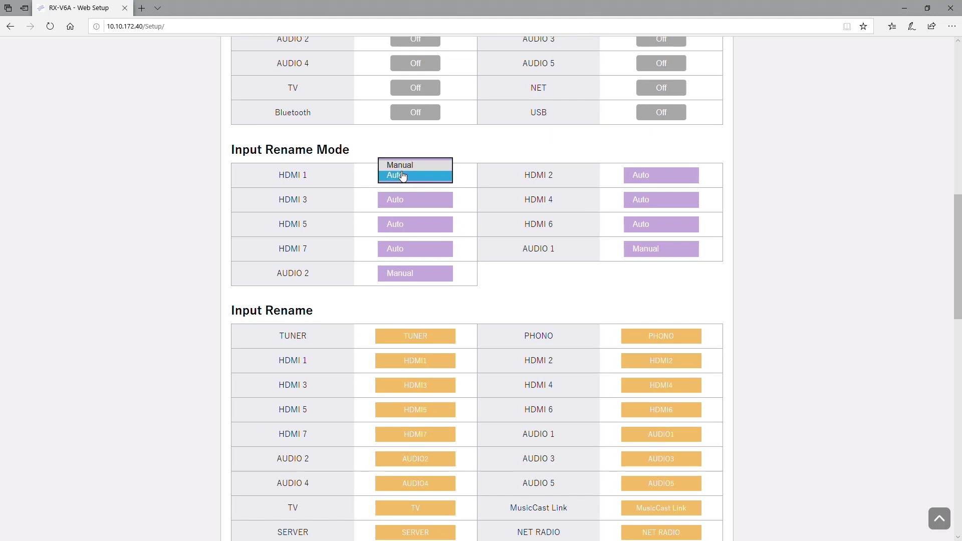
pyautogui.click(401, 175)
pyautogui.scroll(1, 730, 351)
pyautogui.scroll(-3, 657, 312)
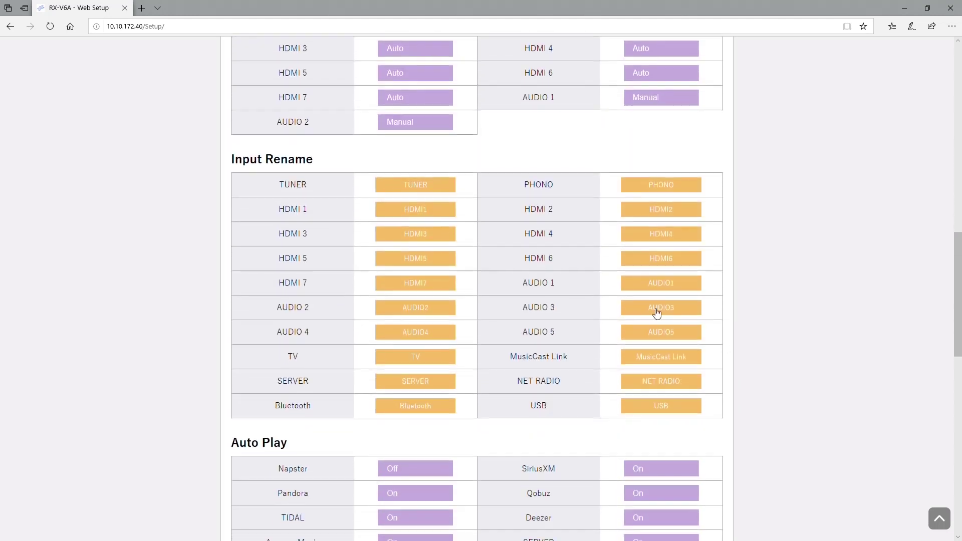
pyautogui.click(423, 234)
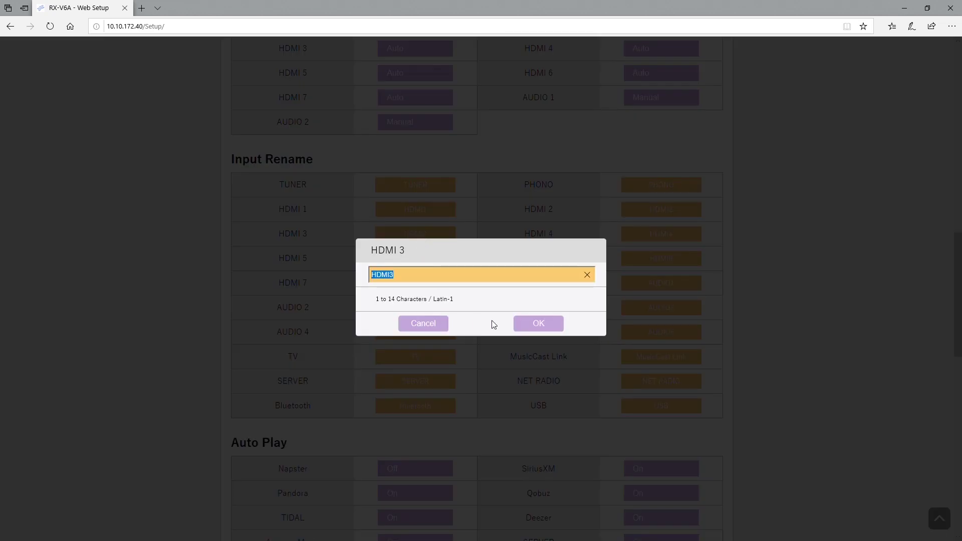
pyautogui.click(539, 324)
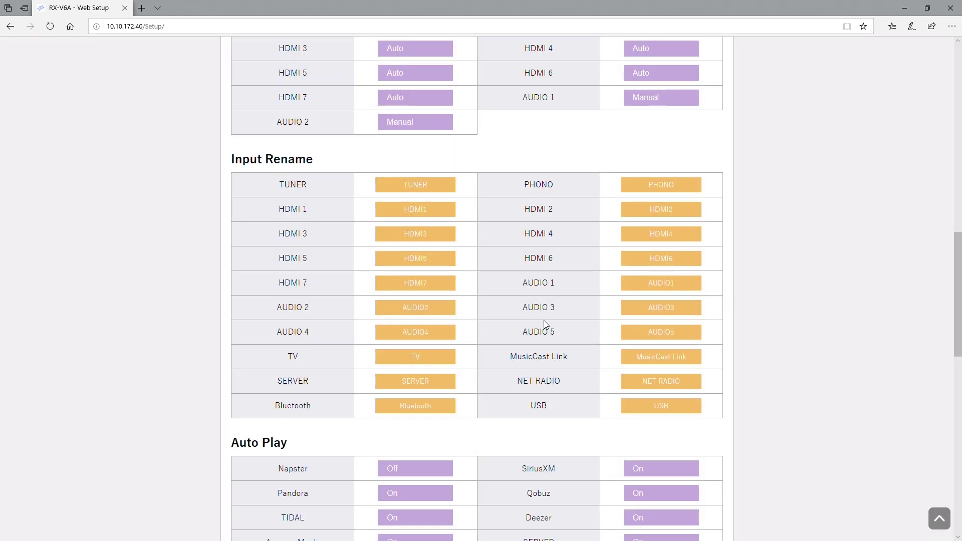
pyautogui.scroll(-9, 544, 321)
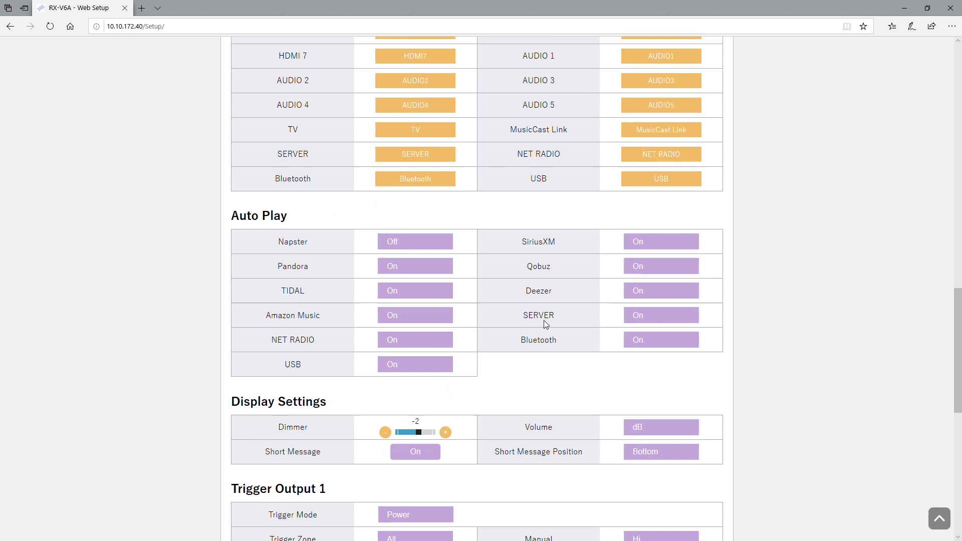
pyautogui.scroll(-2, 562, 308)
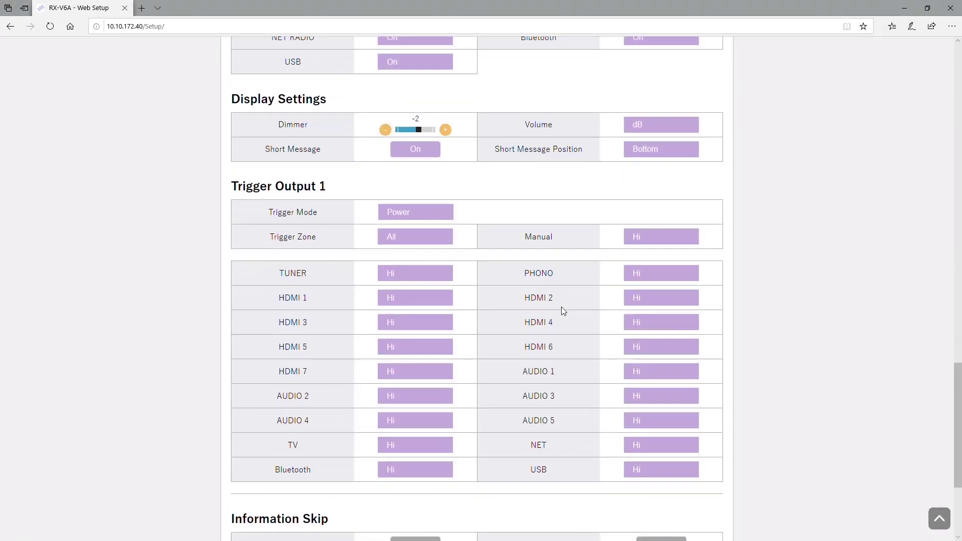
pyautogui.click(428, 275)
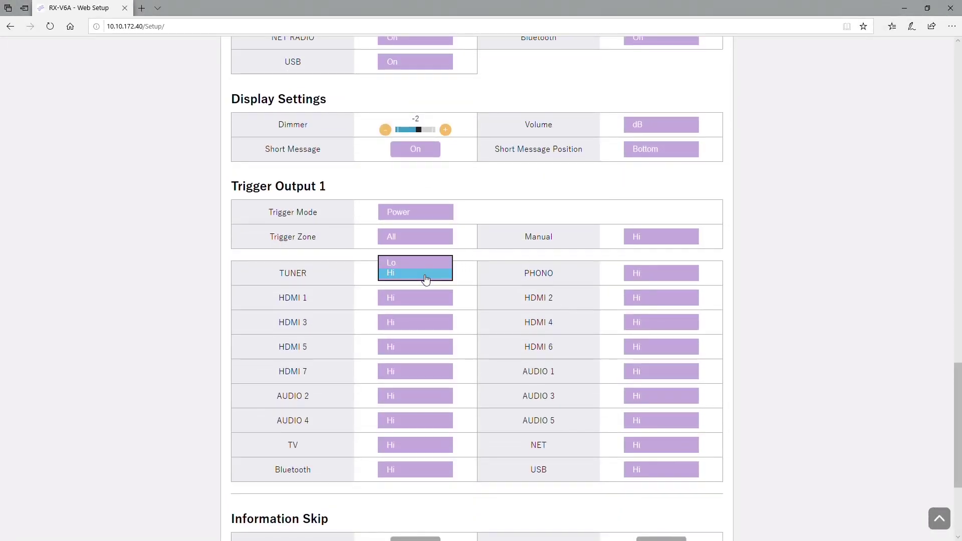
pyautogui.click(450, 252)
pyautogui.click(417, 240)
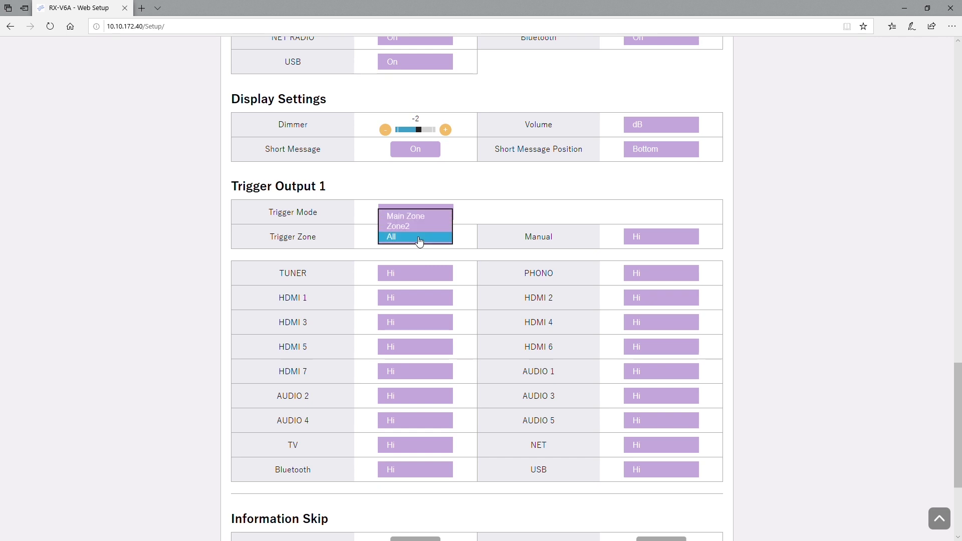
pyautogui.click(419, 239)
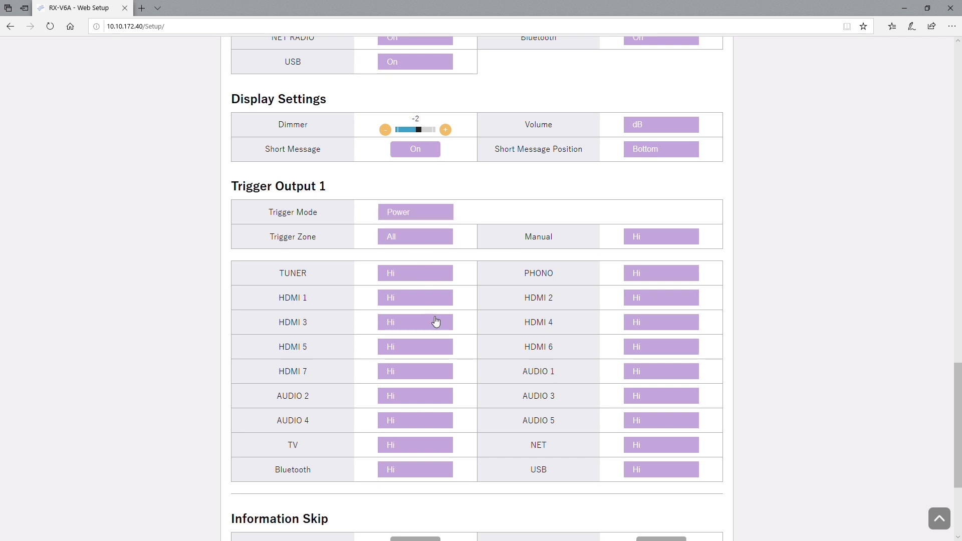
pyautogui.scroll(-4, 552, 338)
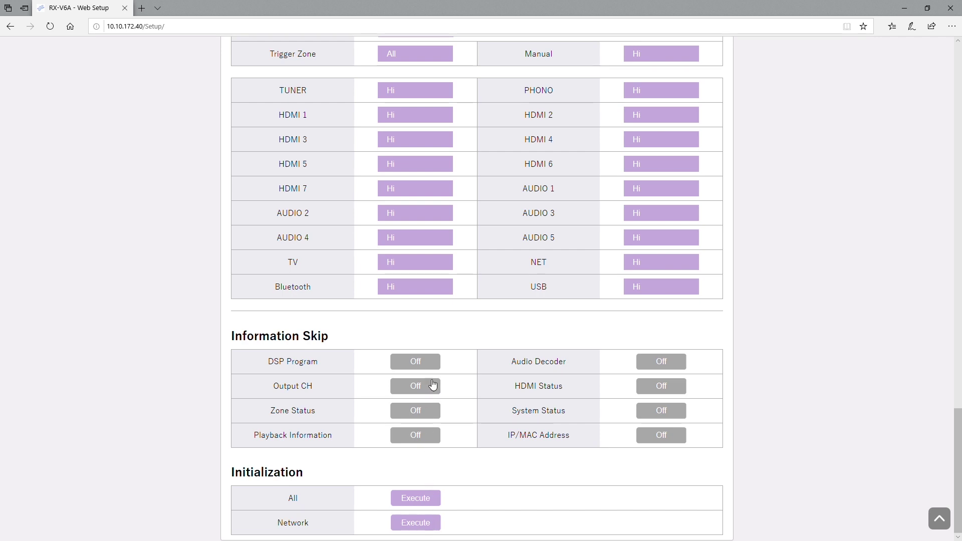
pyautogui.click(422, 367)
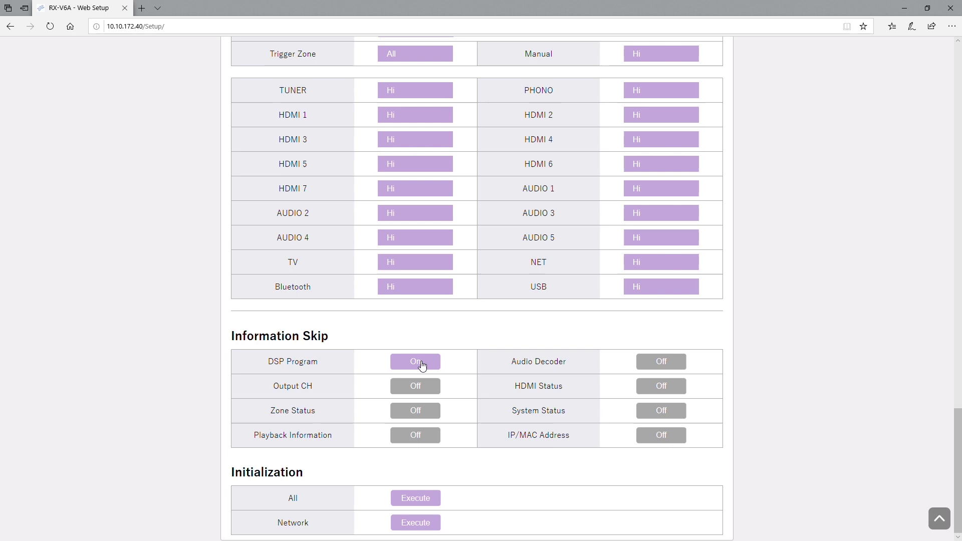
pyautogui.click(423, 367)
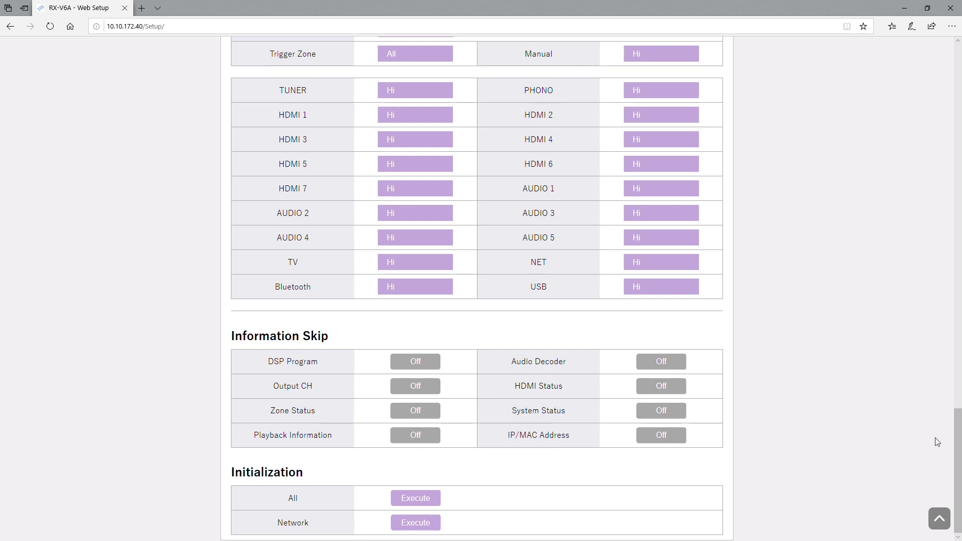
pyautogui.moveTo(955, 443); pyautogui.dragTo(956, 56)
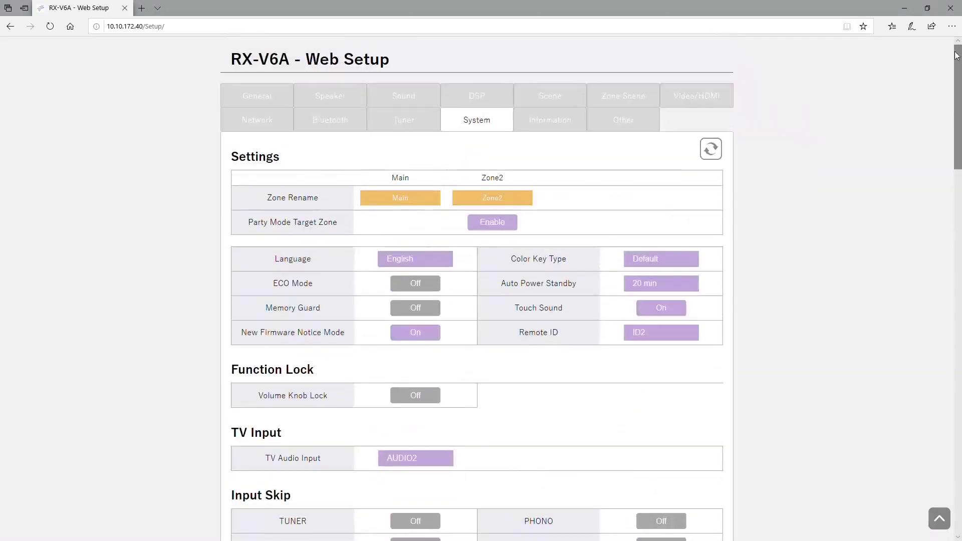
# - Show the Information page with model RX-V6A, version 1.23/2.96 and network details
pyautogui.click(564, 129)
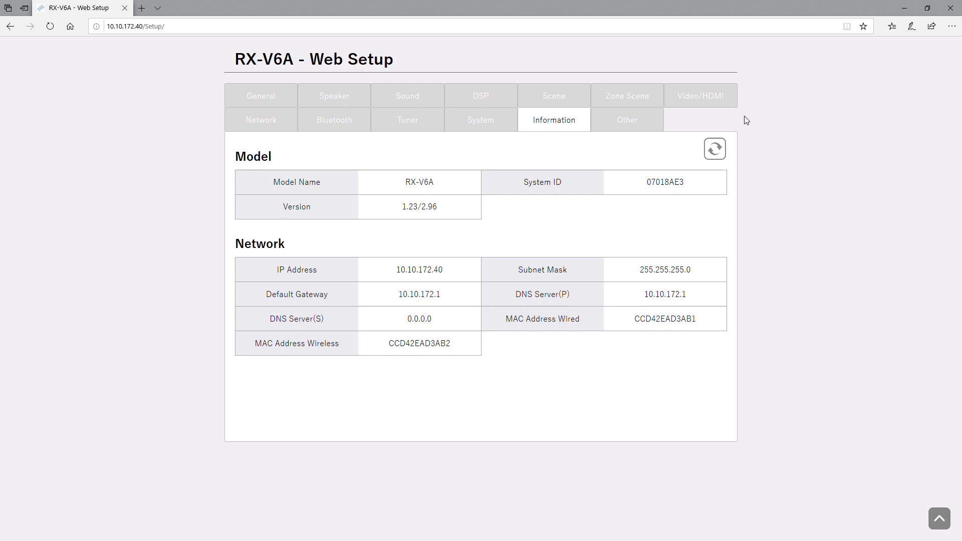
# - Show the Other page with Reboot, Backup/Restore and Firmware Update options
pyautogui.click(629, 127)
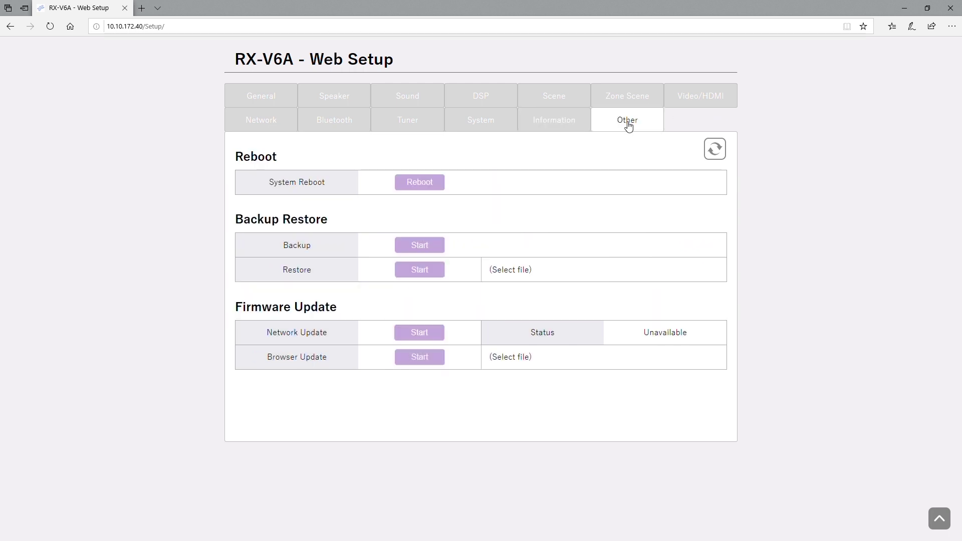